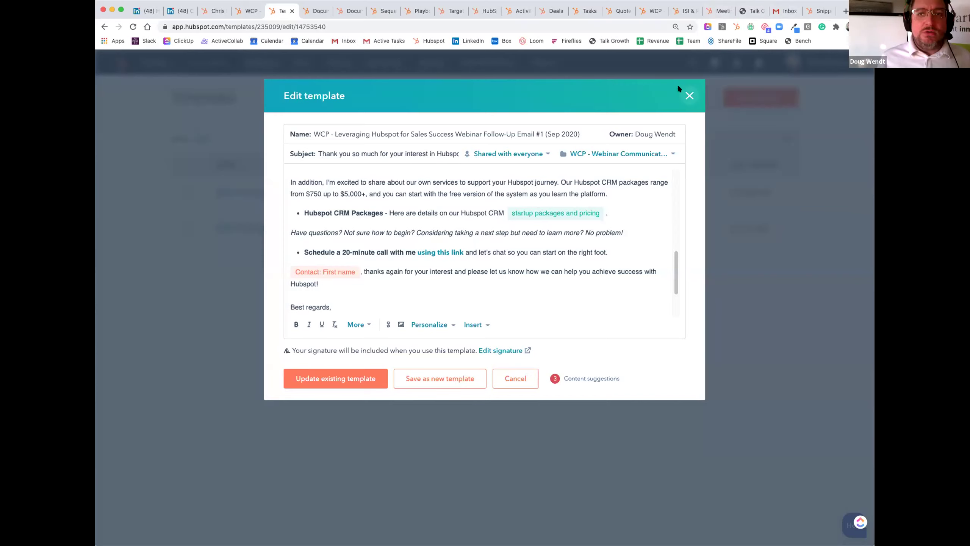
Step: Close the Email #1 template, then read through Follow-Up Email #2 and close it too
scroll(400, 261, down, 3)
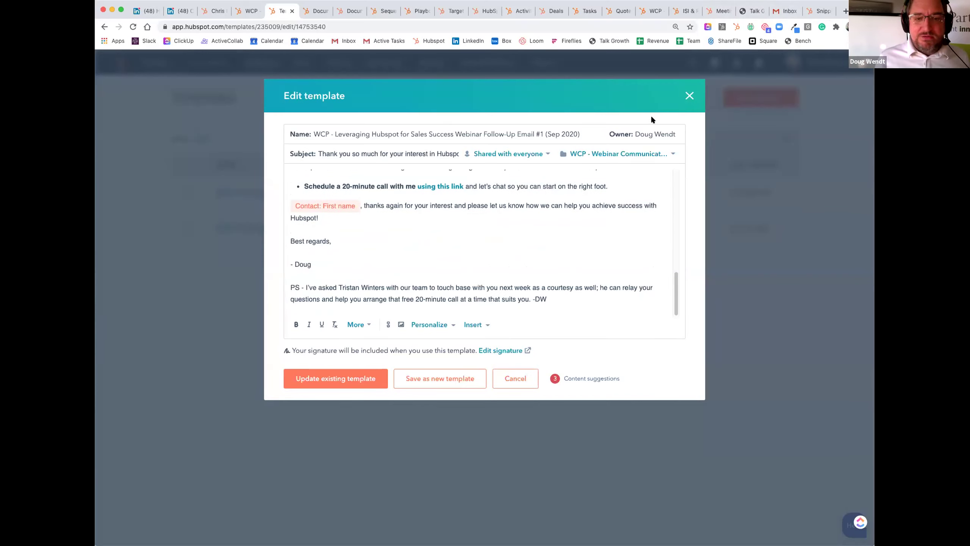
click(689, 96)
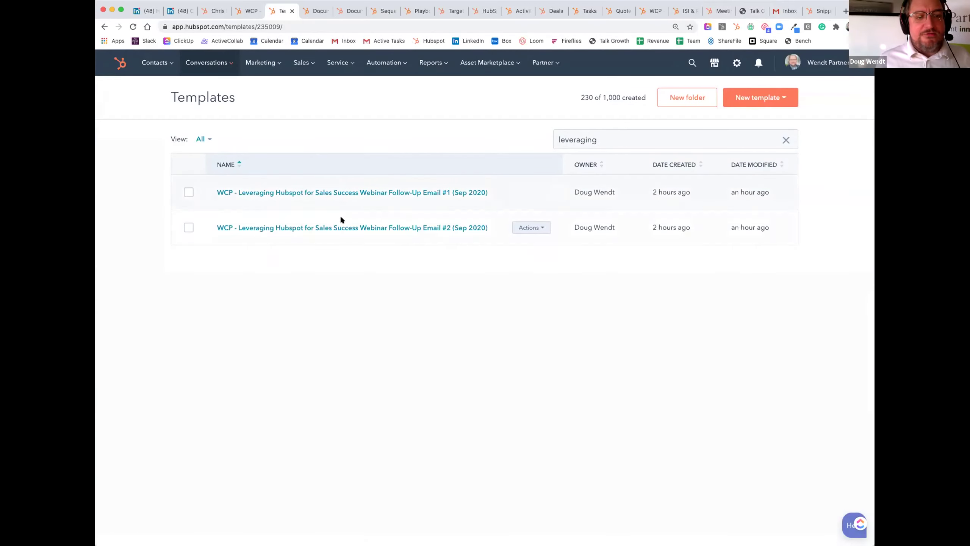
click(338, 227)
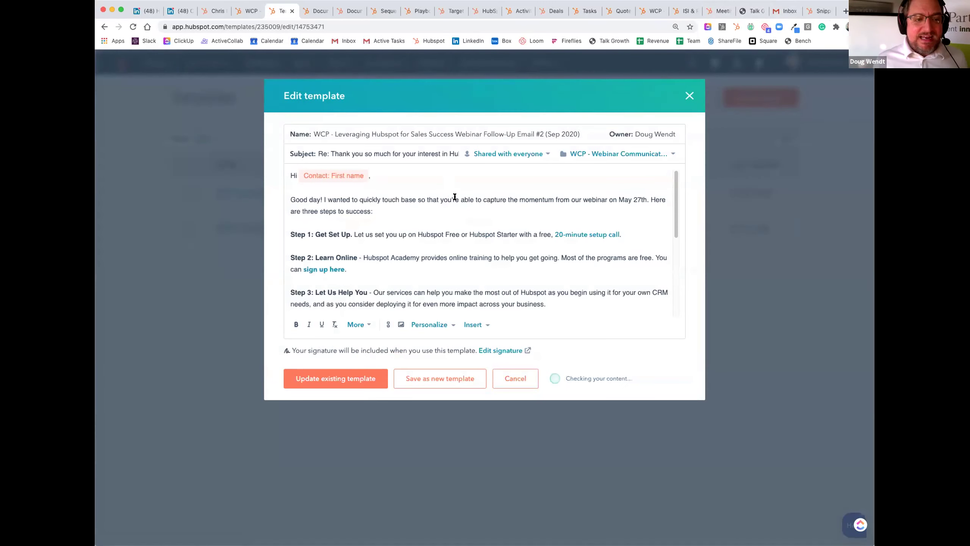
scroll(454, 197, down, 3)
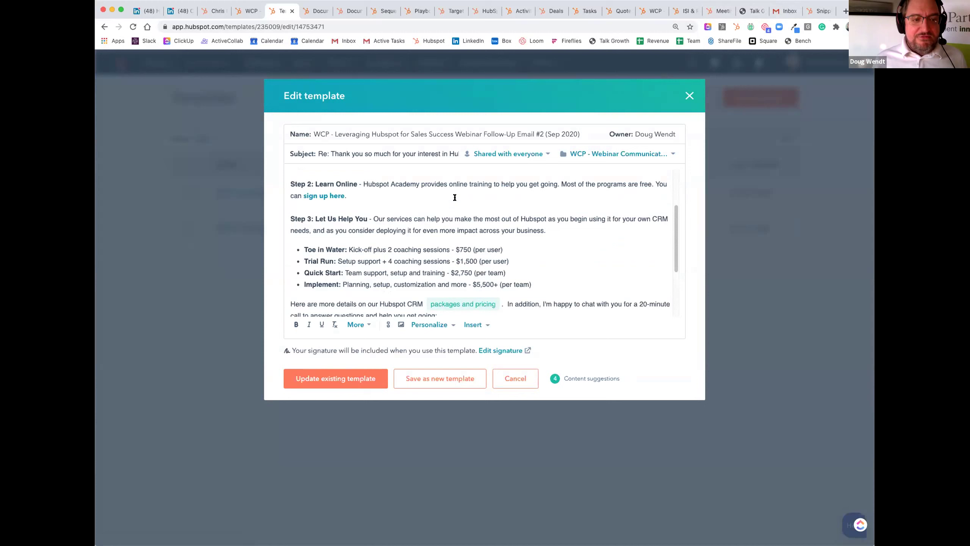
scroll(455, 197, up, 3)
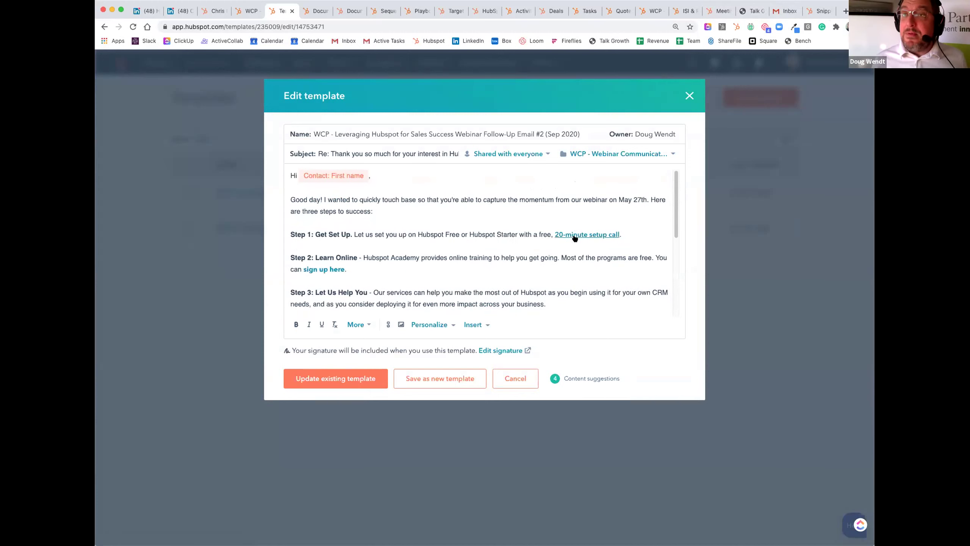
scroll(456, 208, down, 2)
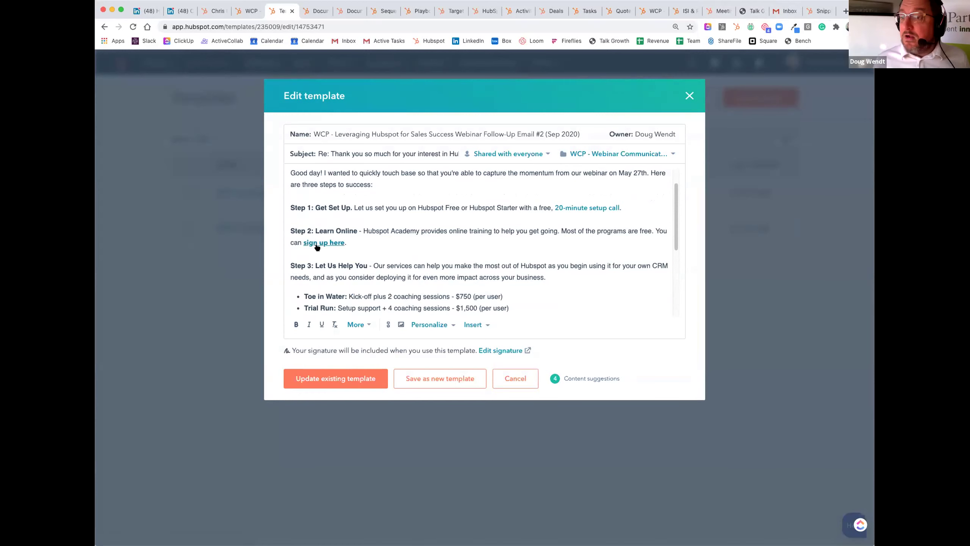
scroll(472, 236, down, 5)
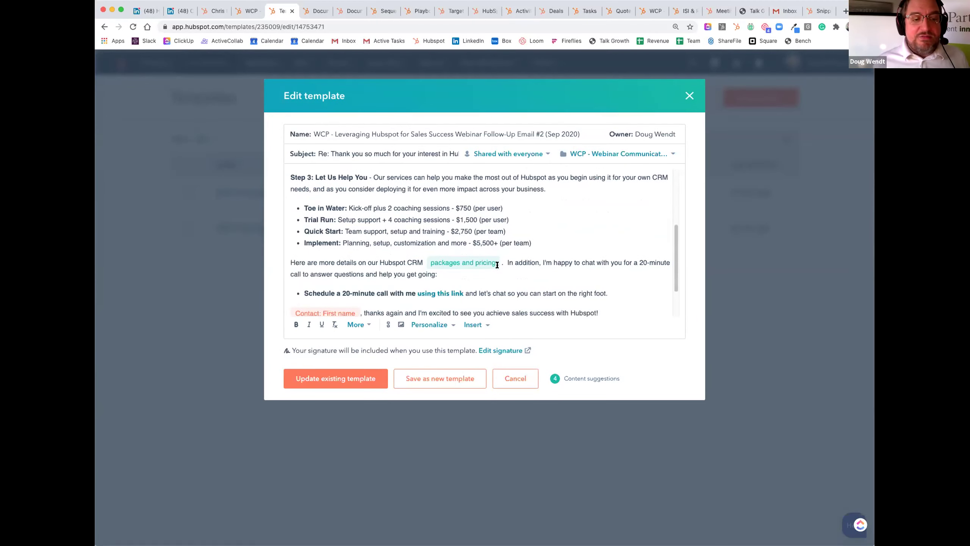
scroll(497, 265, down, 4)
scroll(495, 265, up, 10)
click(685, 96)
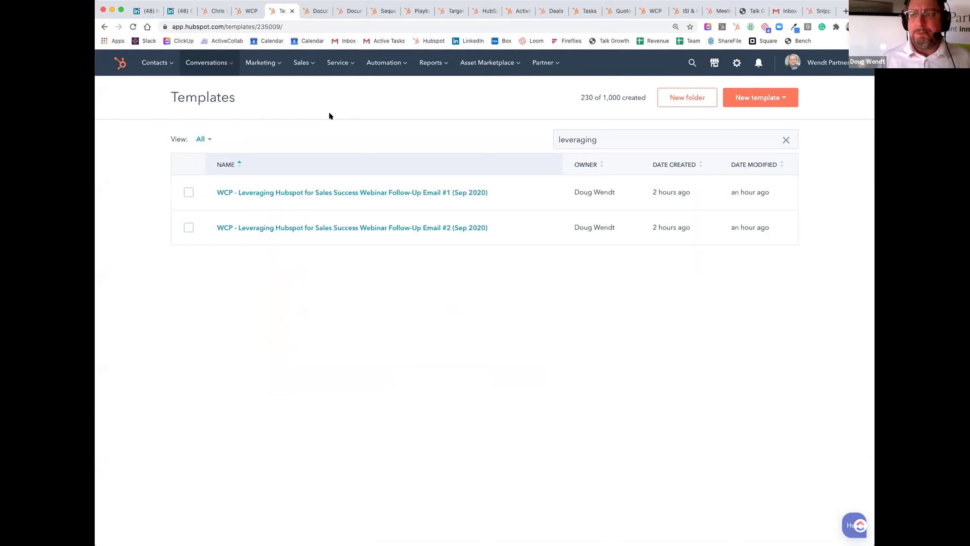
Step: Open the Leveraging webinar follow-up sequence from the Sequences list for editing
click(346, 13)
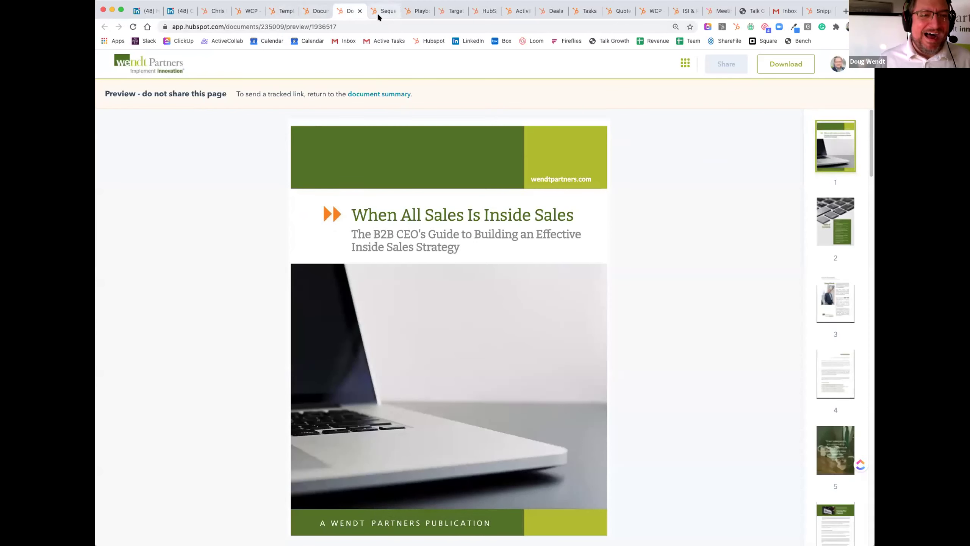
click(378, 12)
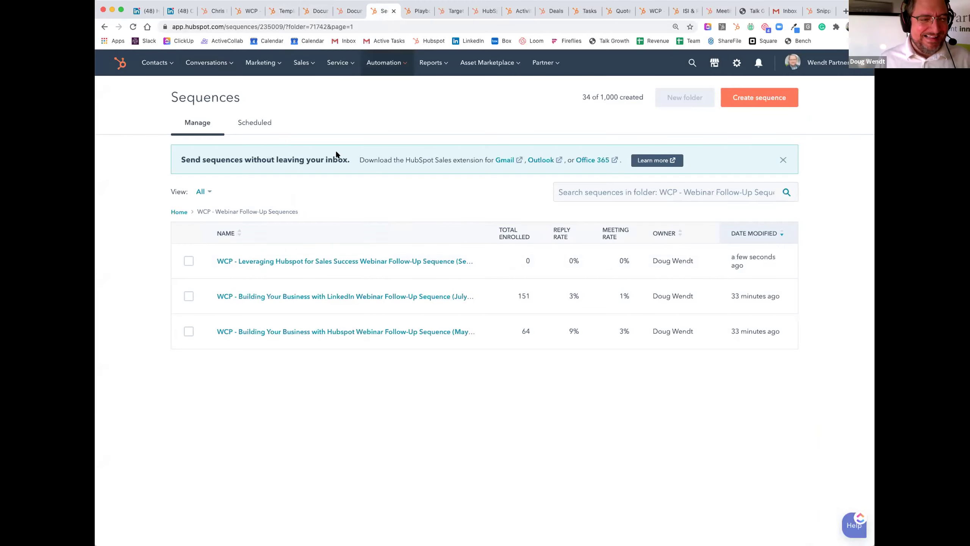
click(285, 261)
click(691, 116)
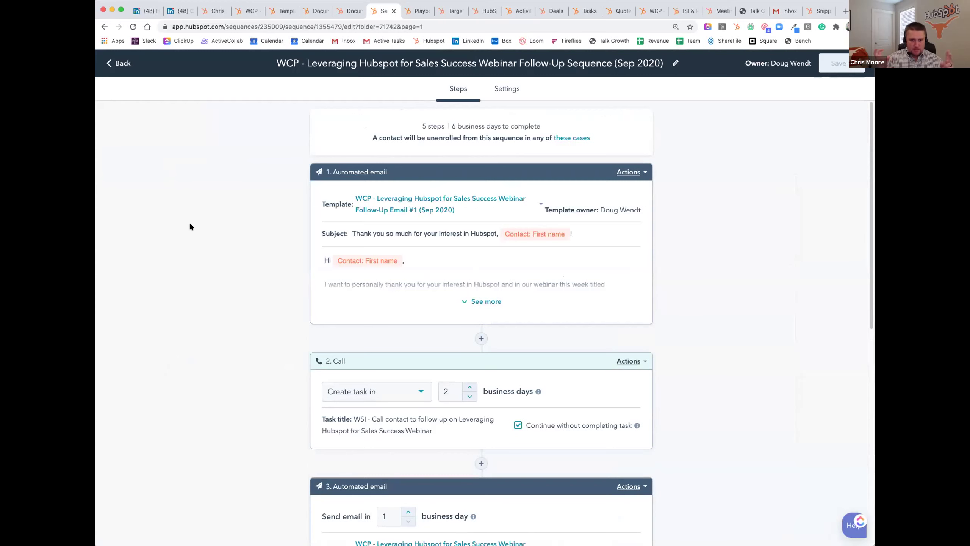
Step: Review the sequence's five steps, from Email #2 down to the final call task
scroll(190, 224, down, 5)
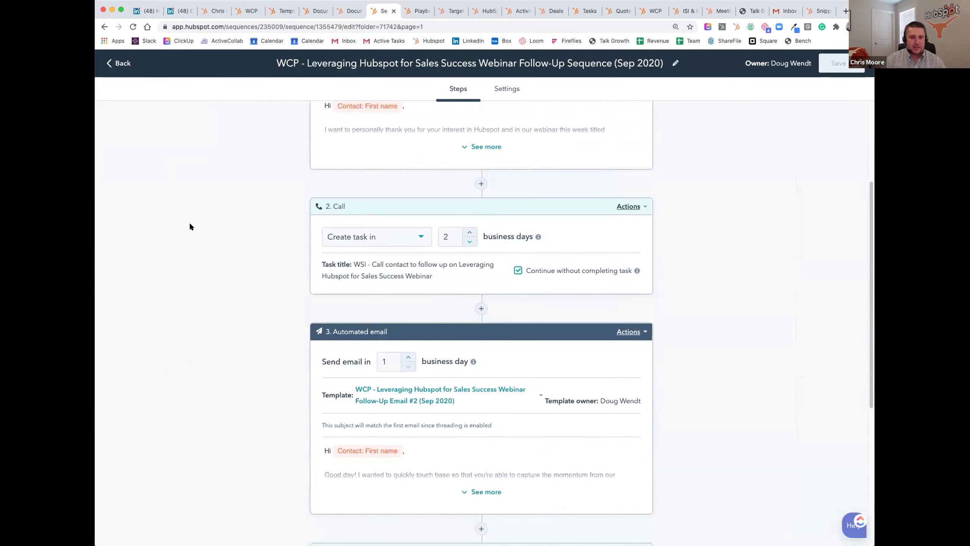
scroll(191, 227, up, 4)
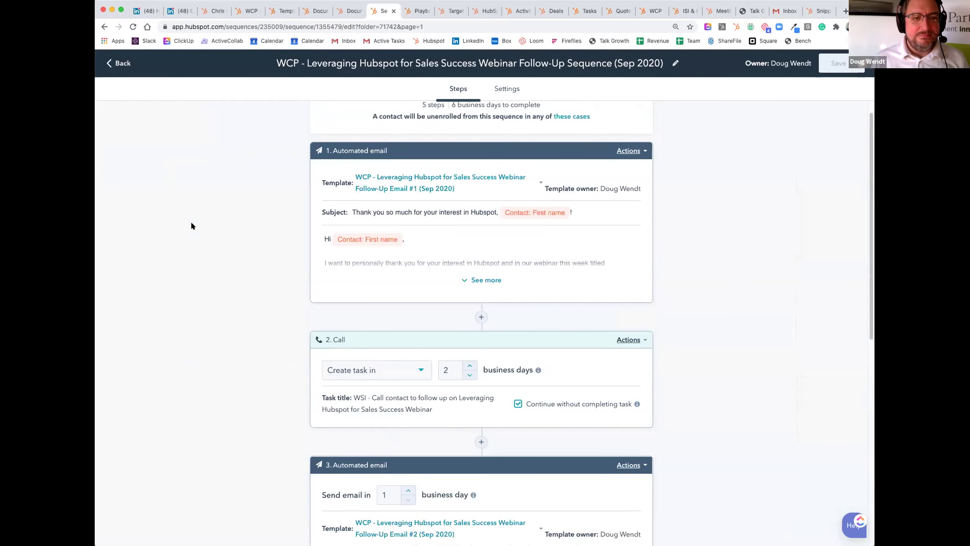
scroll(425, 289, down, 1)
scroll(490, 338, down, 3)
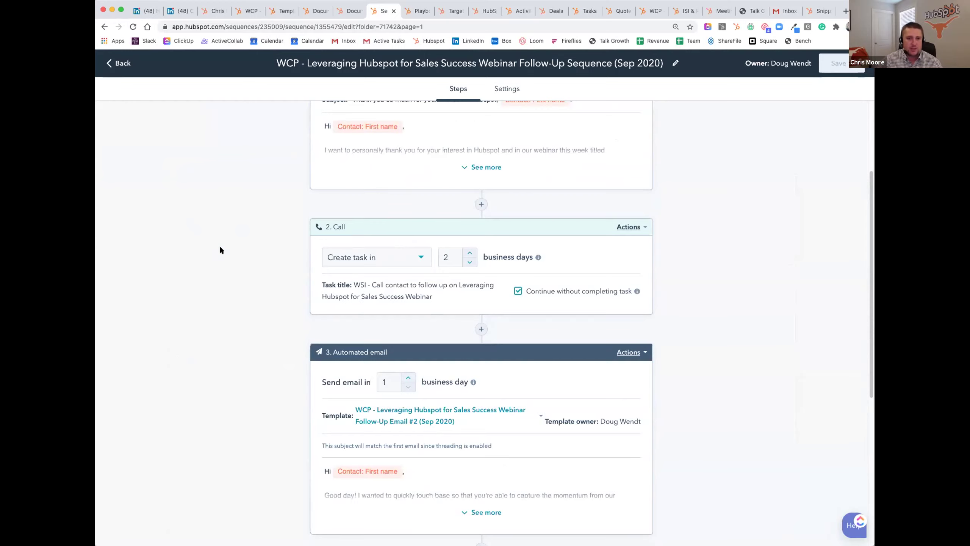
scroll(221, 249, down, 2)
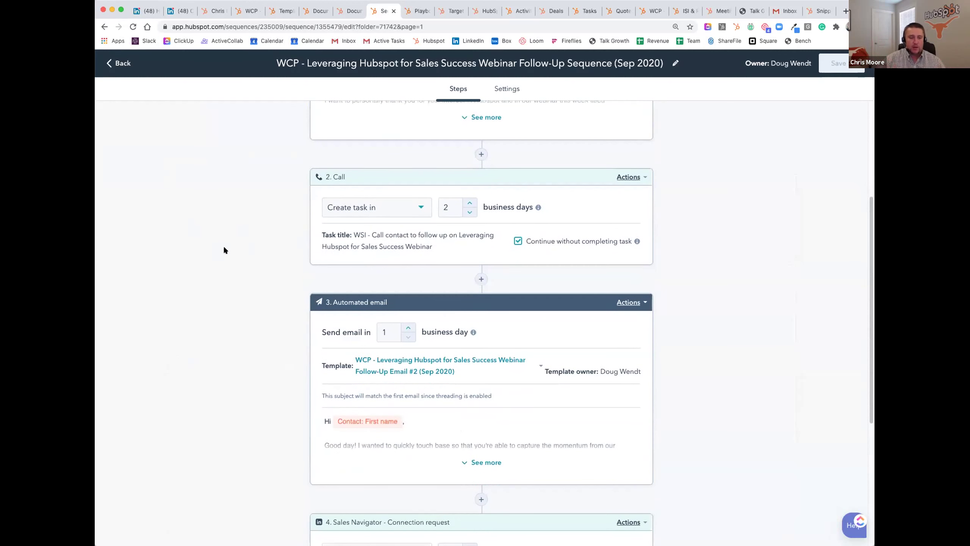
scroll(225, 248, down, 4)
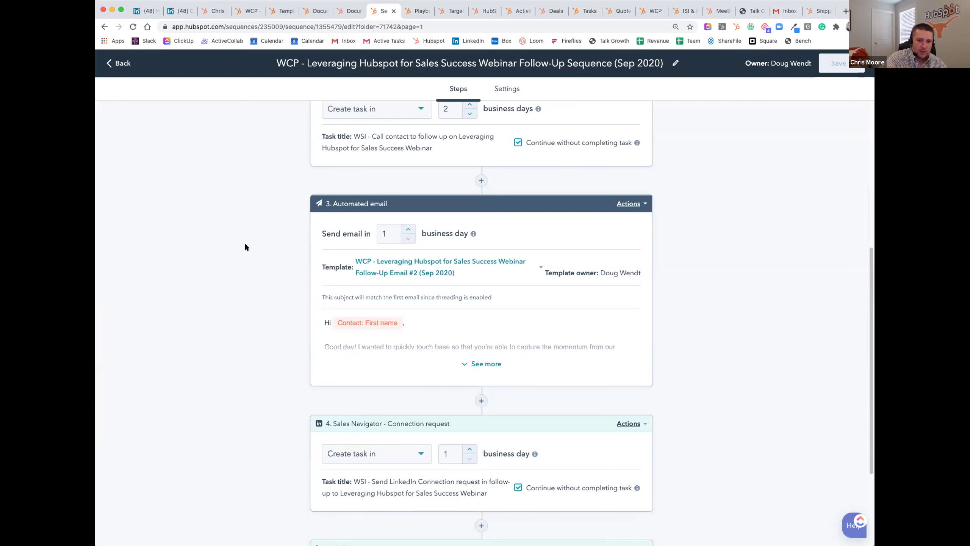
scroll(245, 247, down, 2)
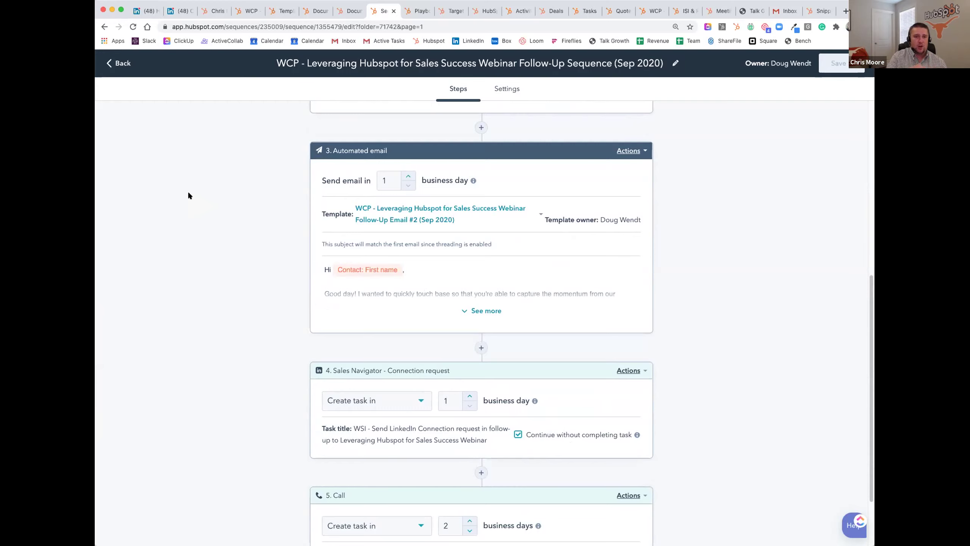
scroll(188, 196, down, 3)
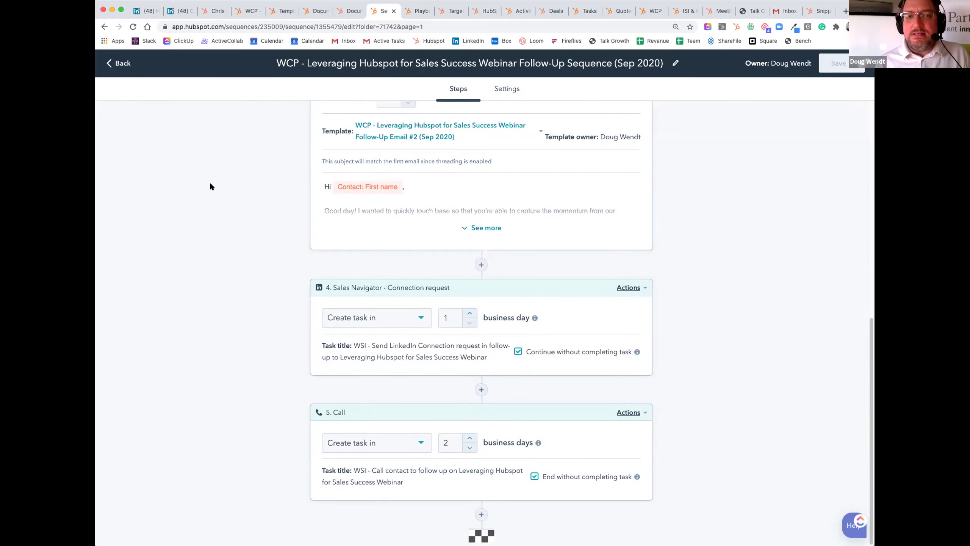
click(215, 11)
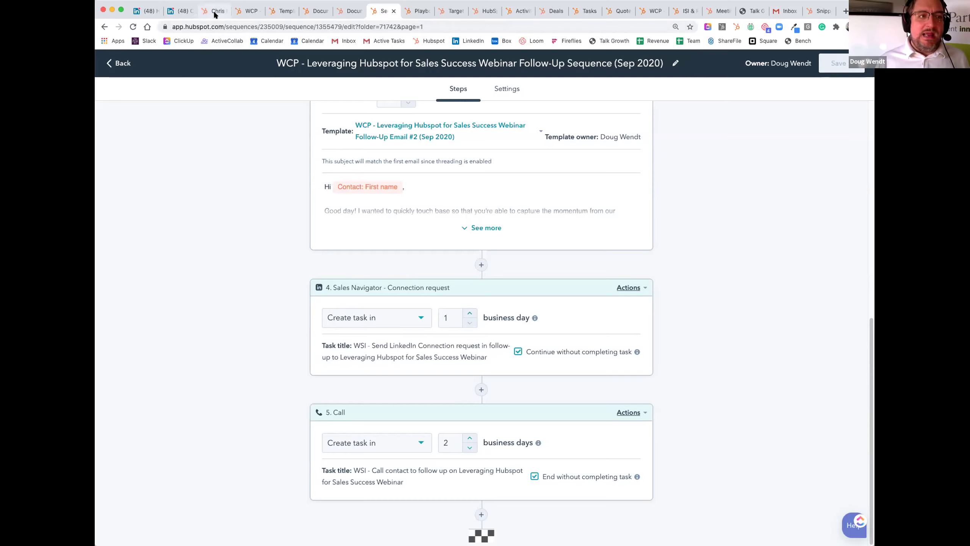
Step: Draft a new email to the contact from the Leveraging webinar follow-up template
mouse_move(510, 209)
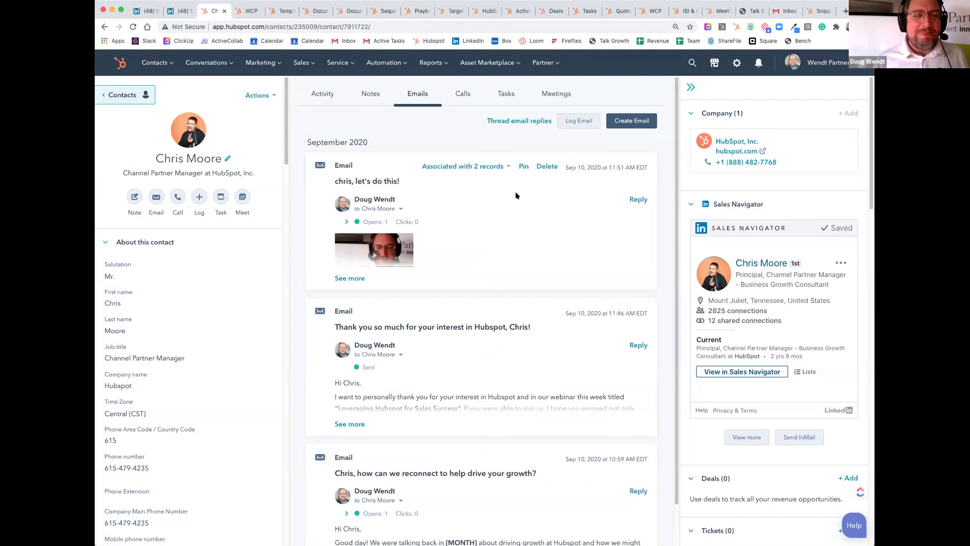
click(641, 121)
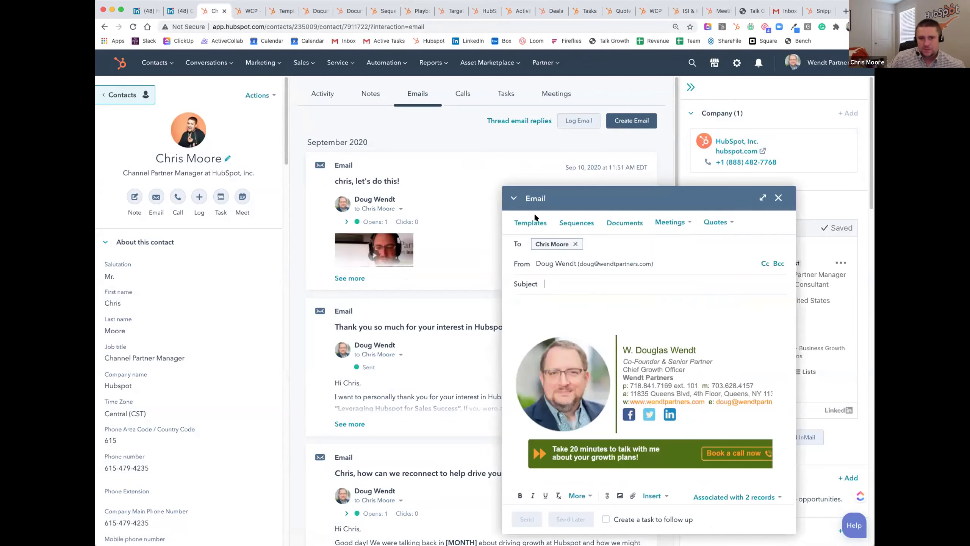
click(532, 222)
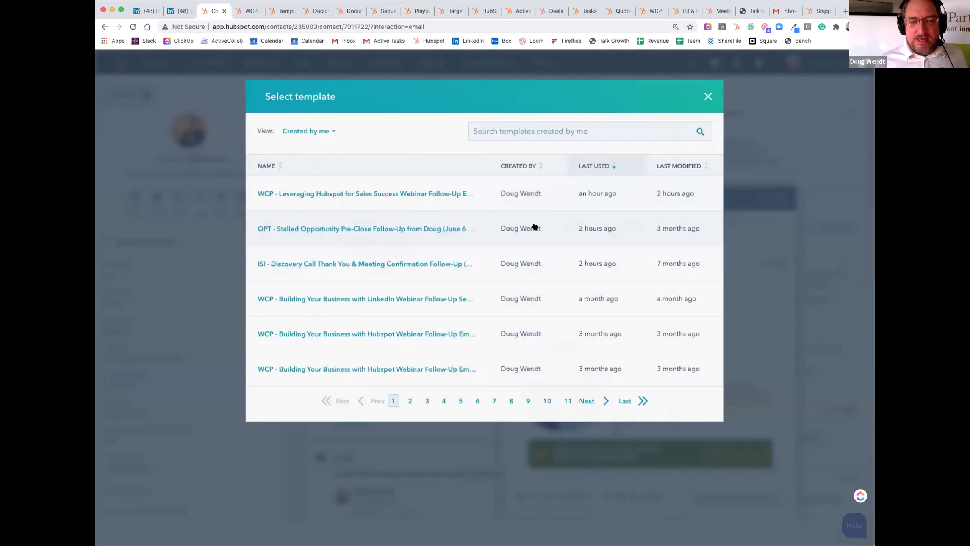
click(389, 192)
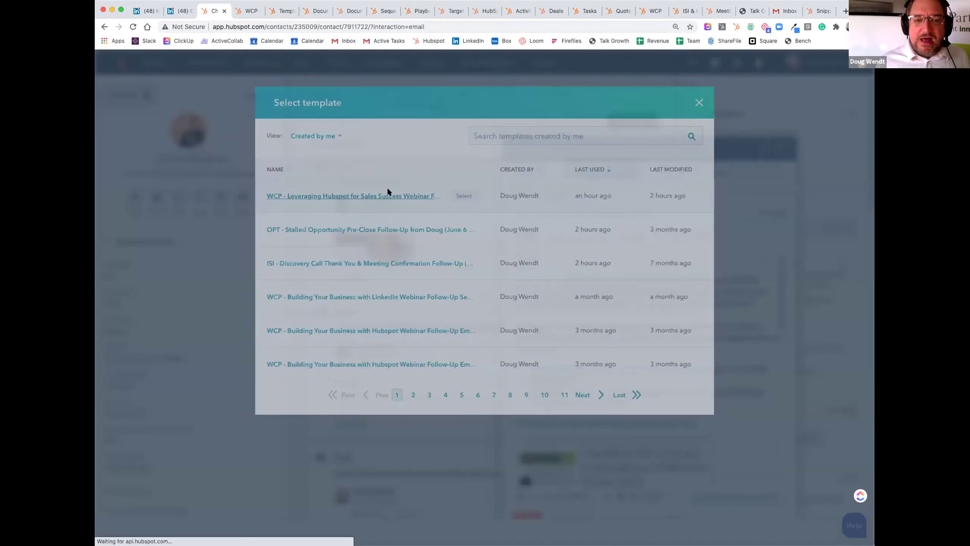
scroll(646, 293, down, 2)
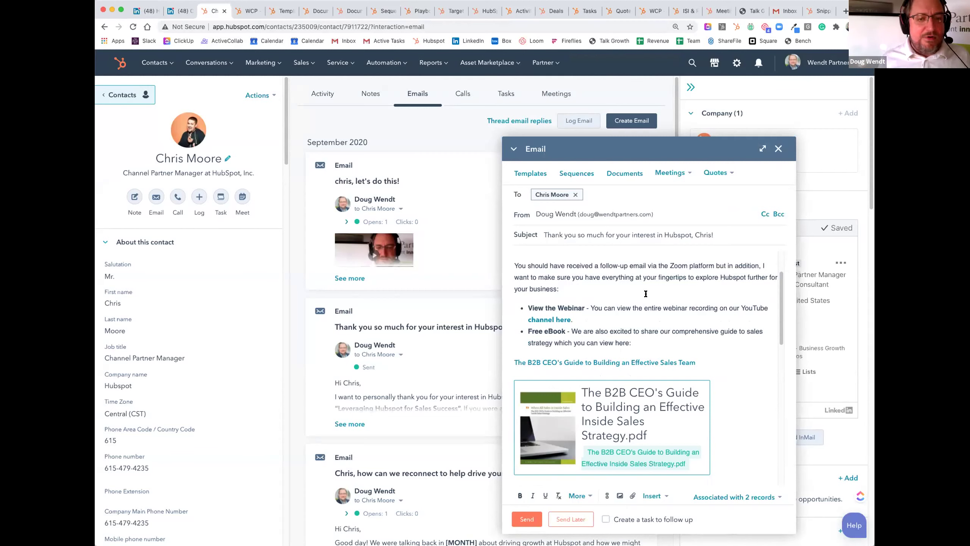
scroll(660, 286, down, 10)
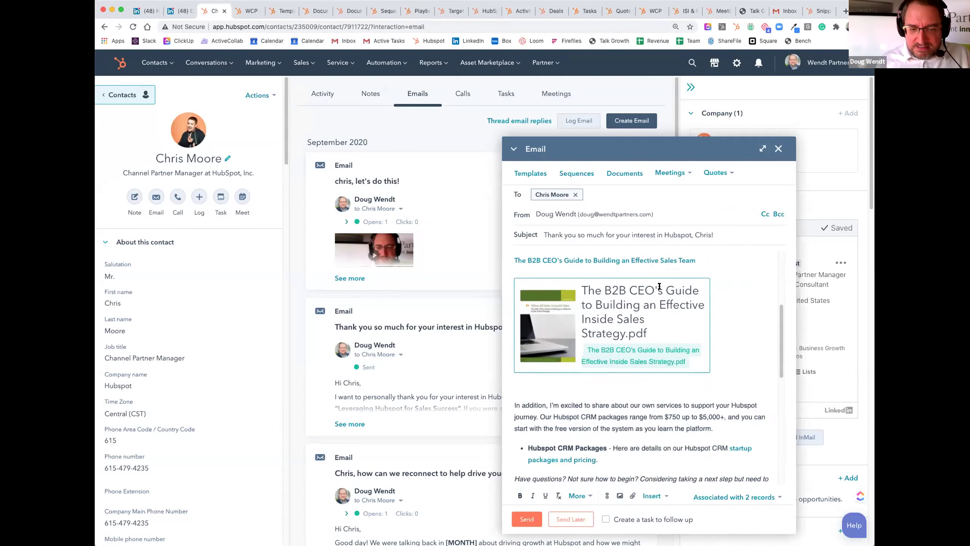
scroll(658, 291, down, 5)
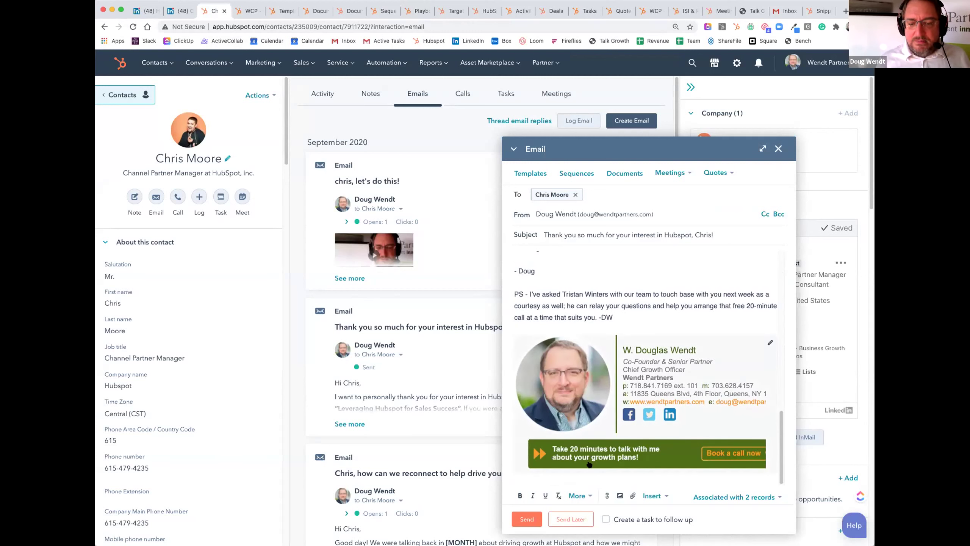
Step: Add a follow-up task due in 2 business days (Monday), then send the email
click(606, 520)
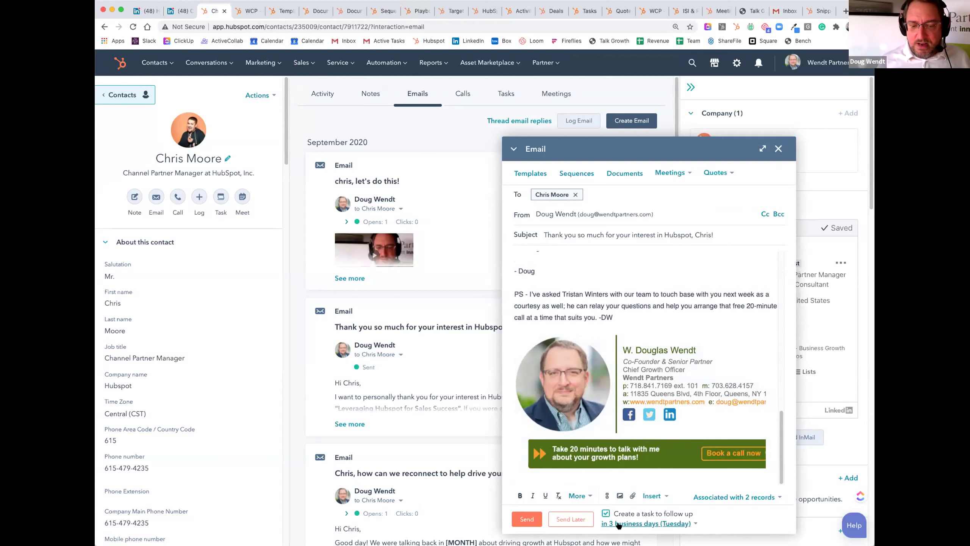
click(618, 526)
click(646, 358)
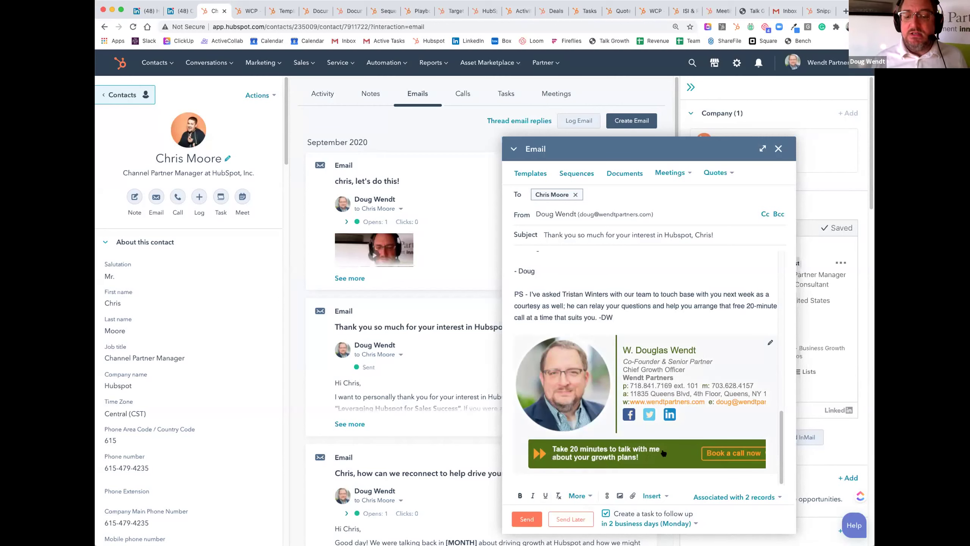
click(527, 519)
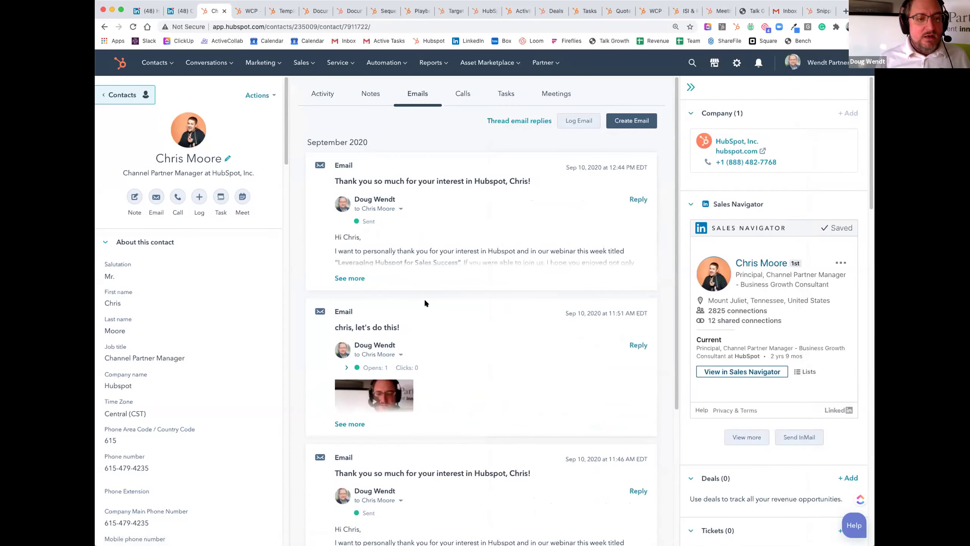
click(342, 277)
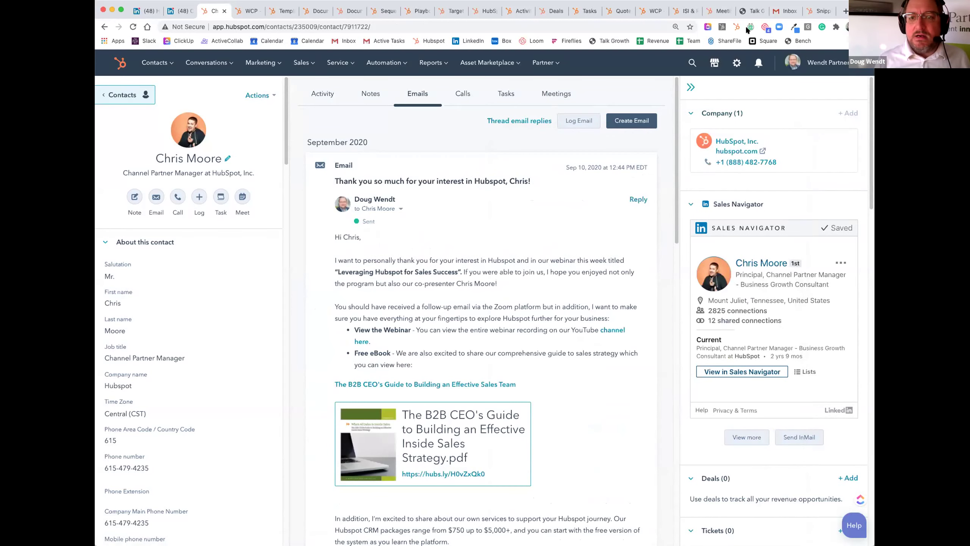
Step: Bring up the Talk Growth meeting booking page and inspect its web address
click(746, 9)
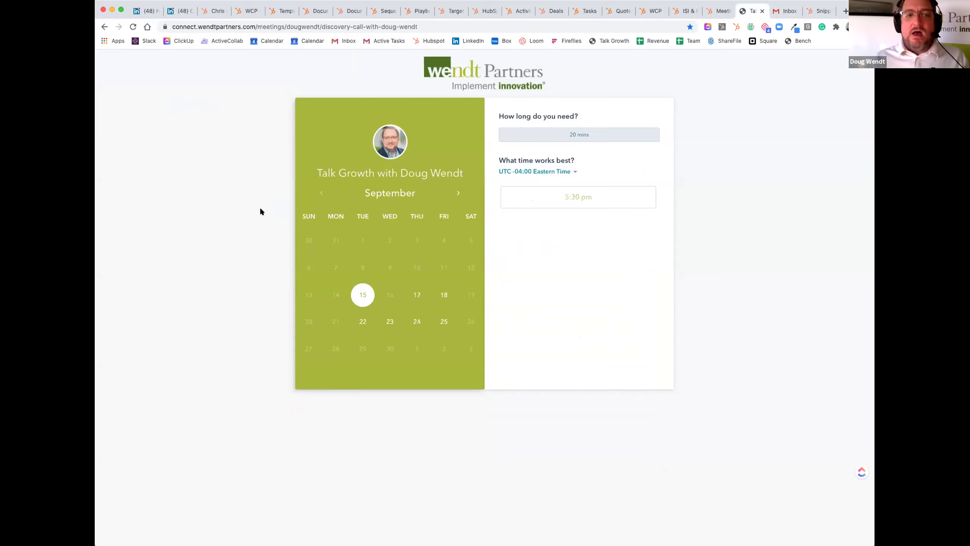
click(267, 26)
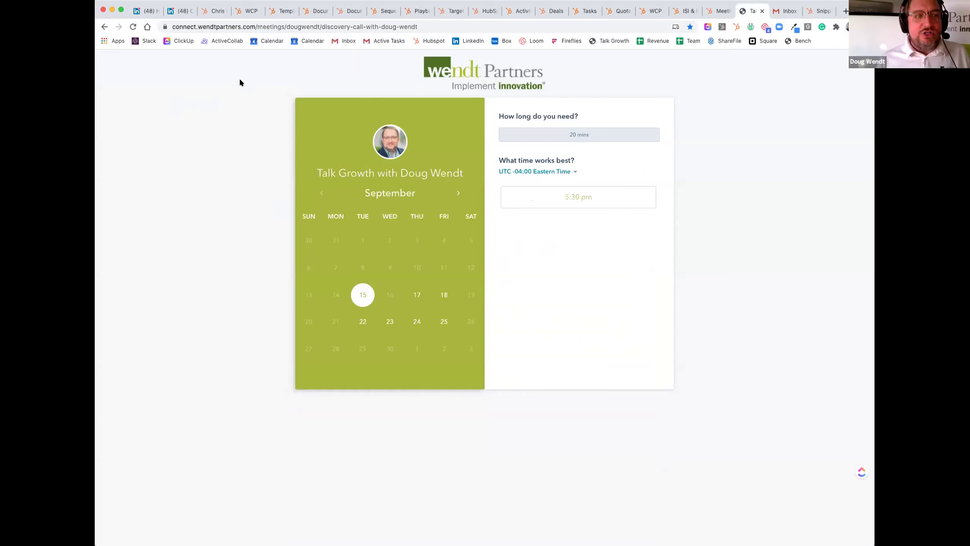
click(233, 20)
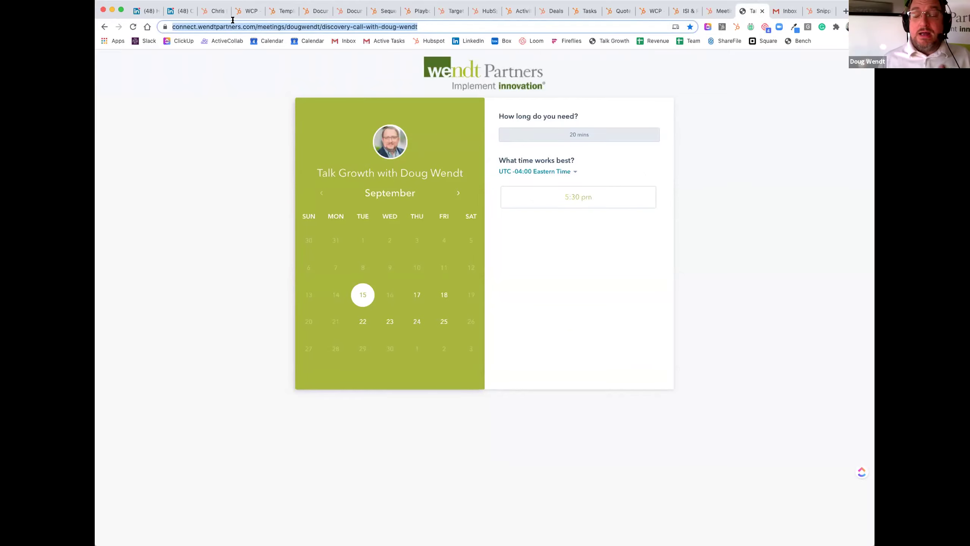
click(186, 135)
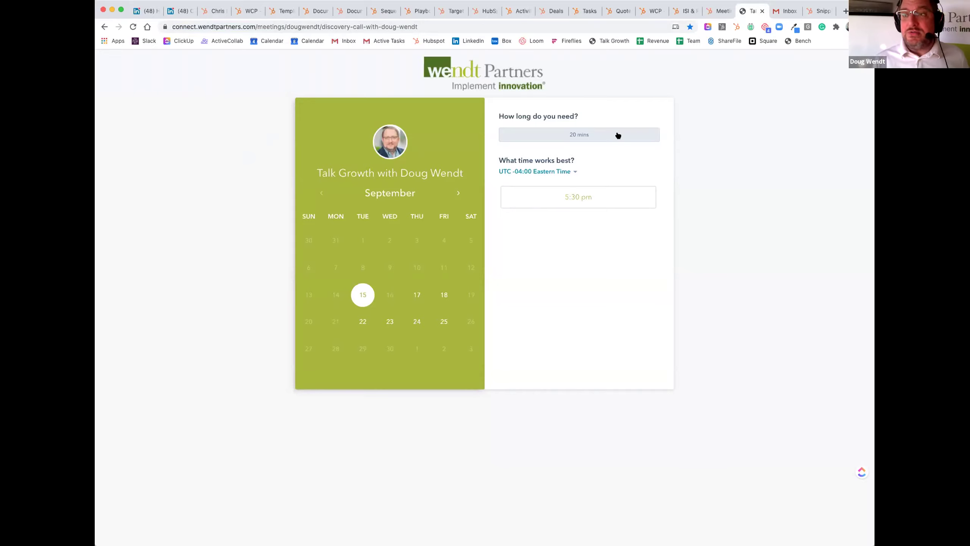
Step: Book the 5:30 PM slot on September 15, 2020
click(582, 197)
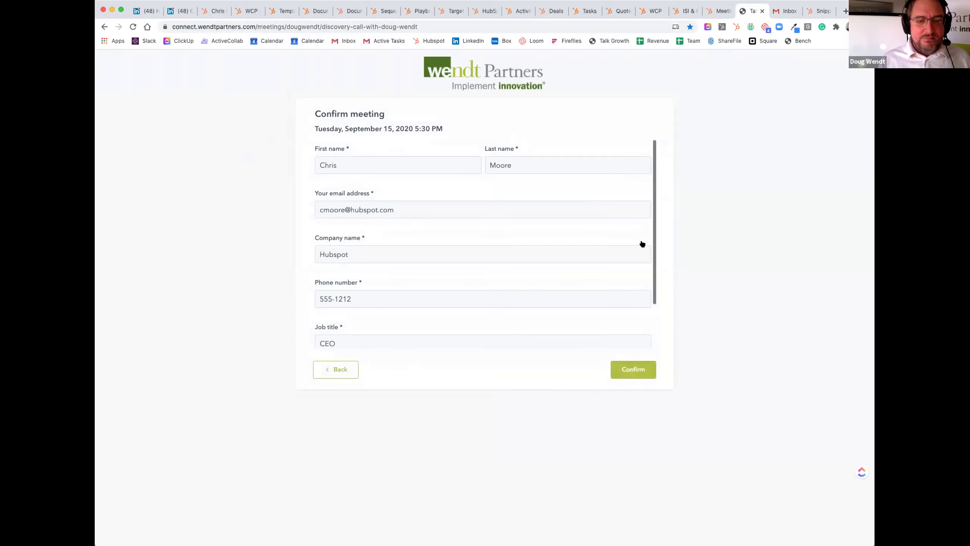
scroll(642, 245, down, 3)
click(632, 370)
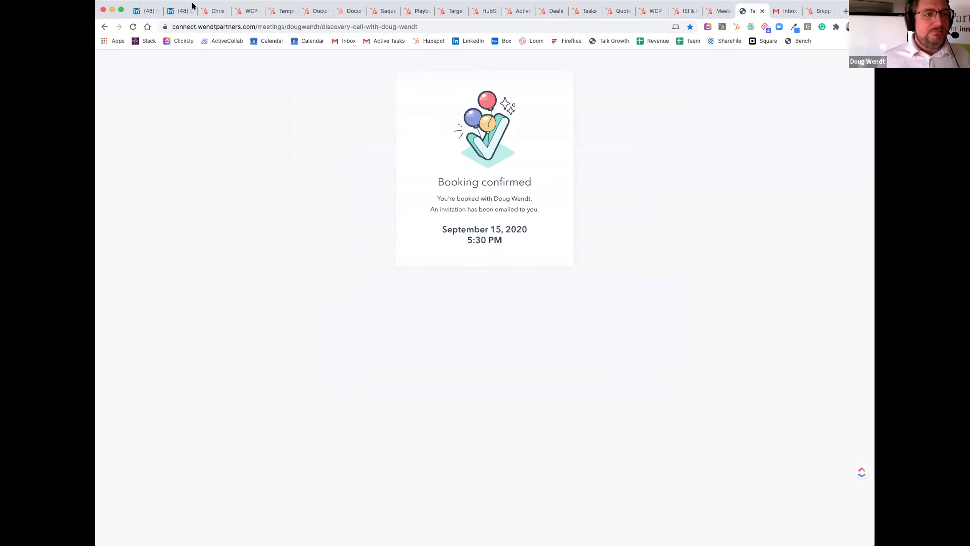
click(213, 11)
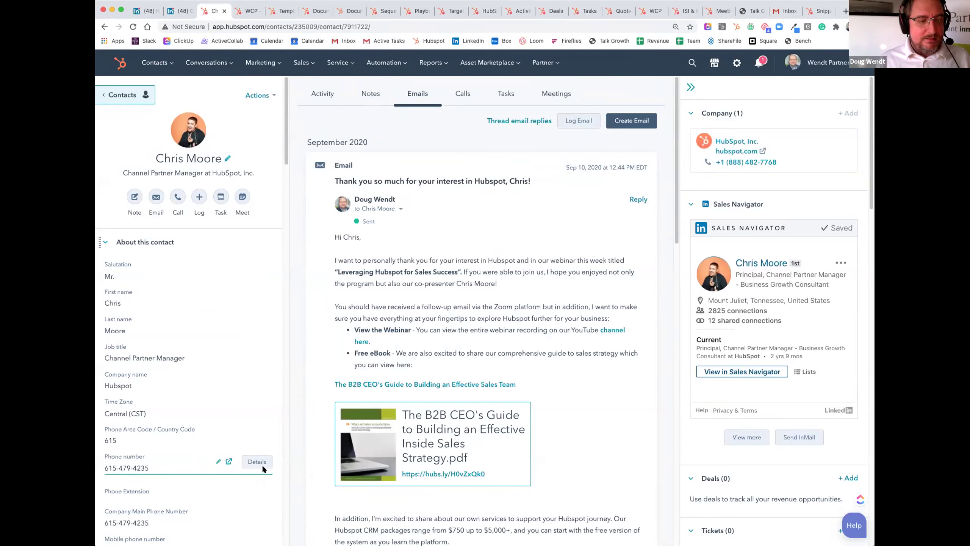
Step: Refresh the contact record and check the inbox for the booking notification
click(154, 464)
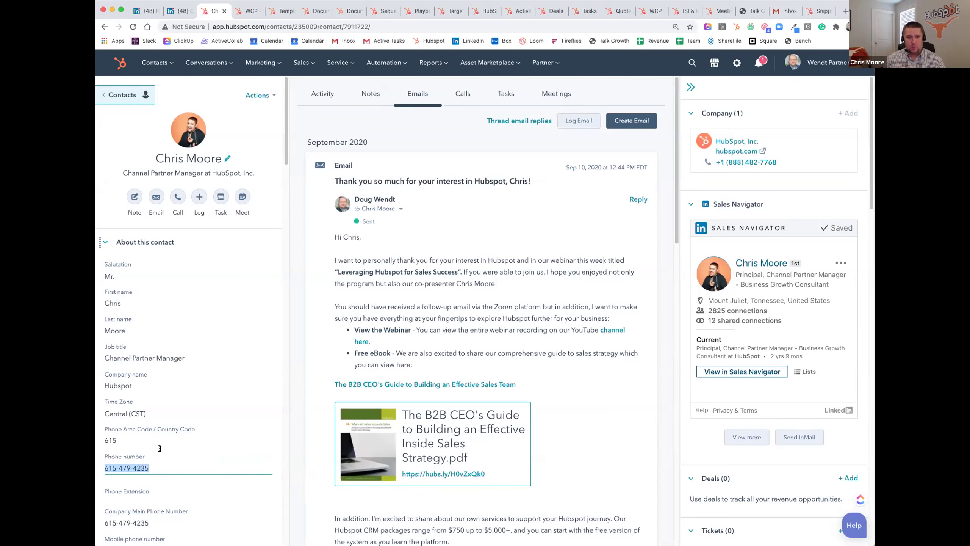
click(133, 27)
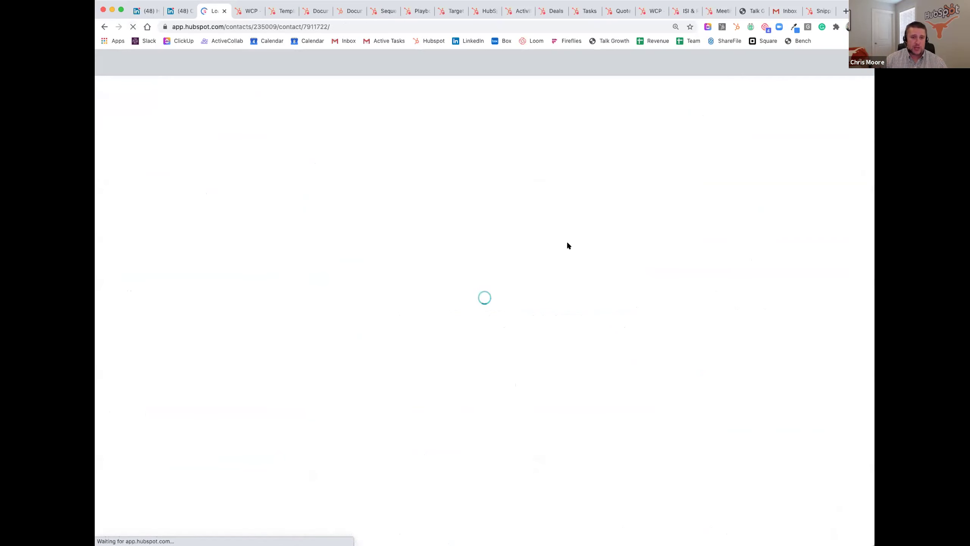
click(785, 10)
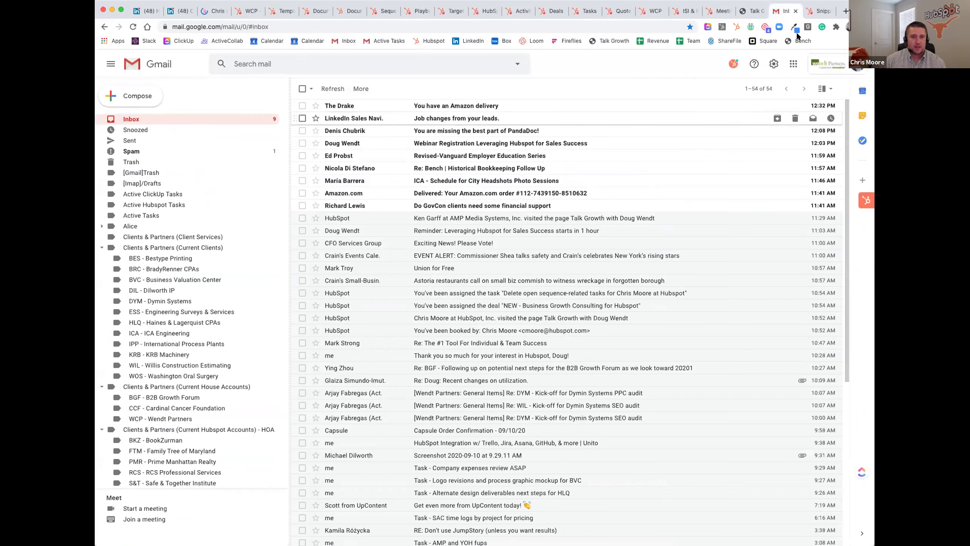
click(821, 11)
click(213, 10)
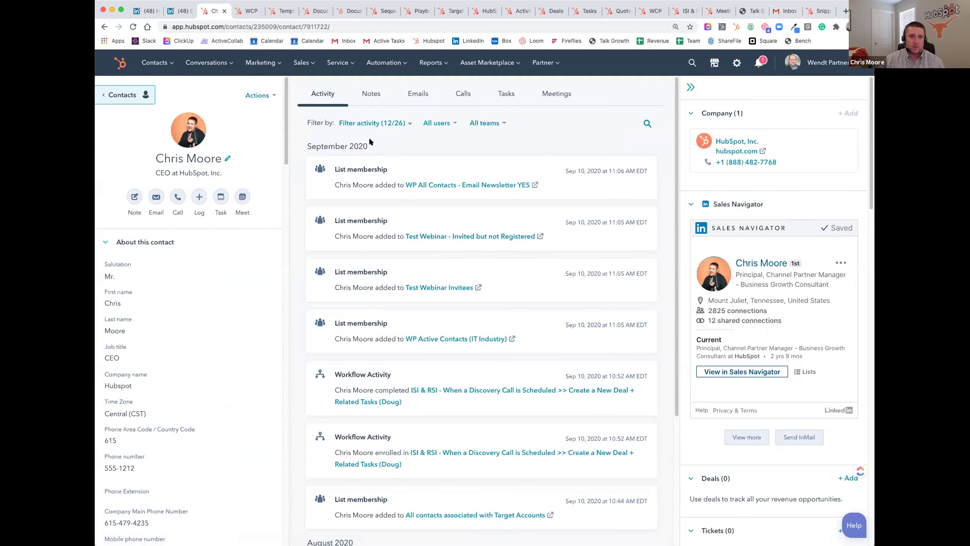
Step: Filter the activity feed to include communication, contact and team activity
click(373, 124)
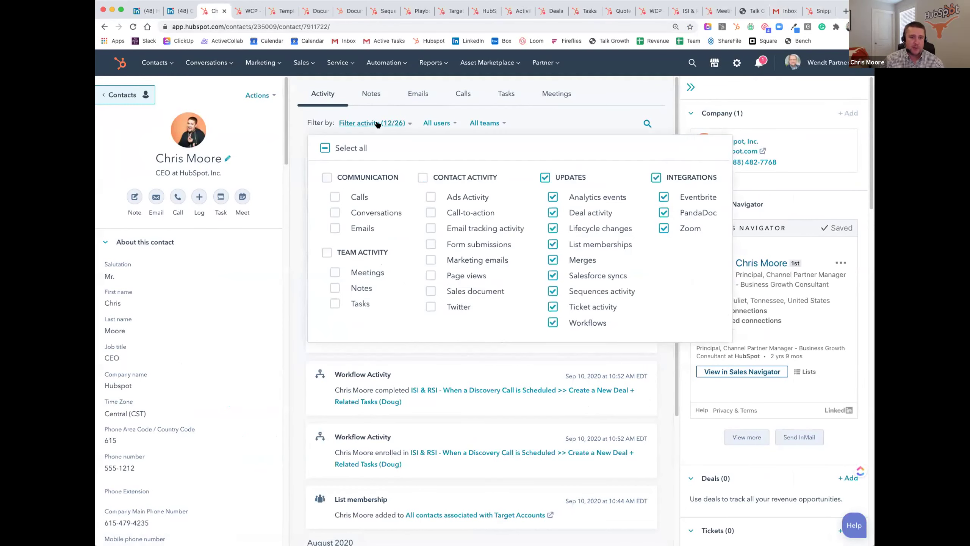
click(326, 177)
click(423, 178)
click(327, 252)
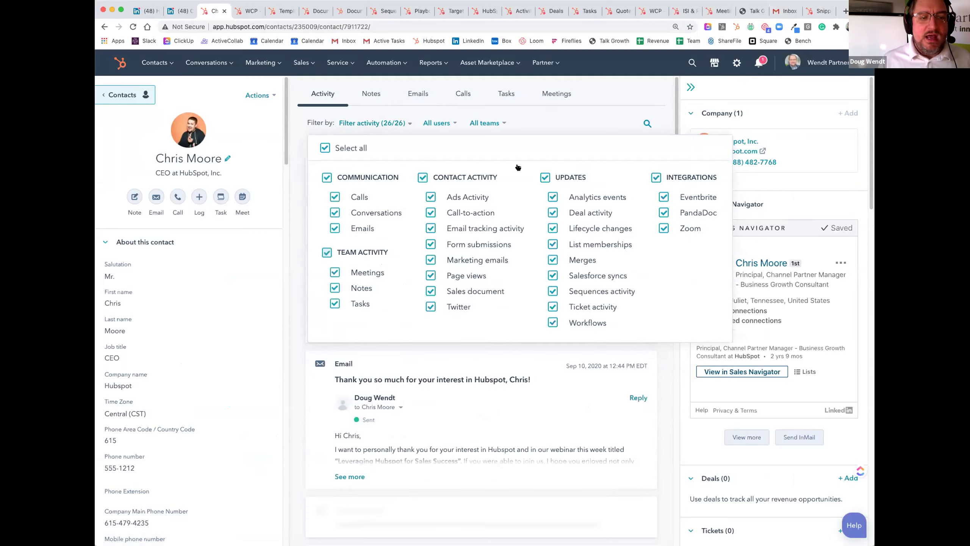
click(568, 118)
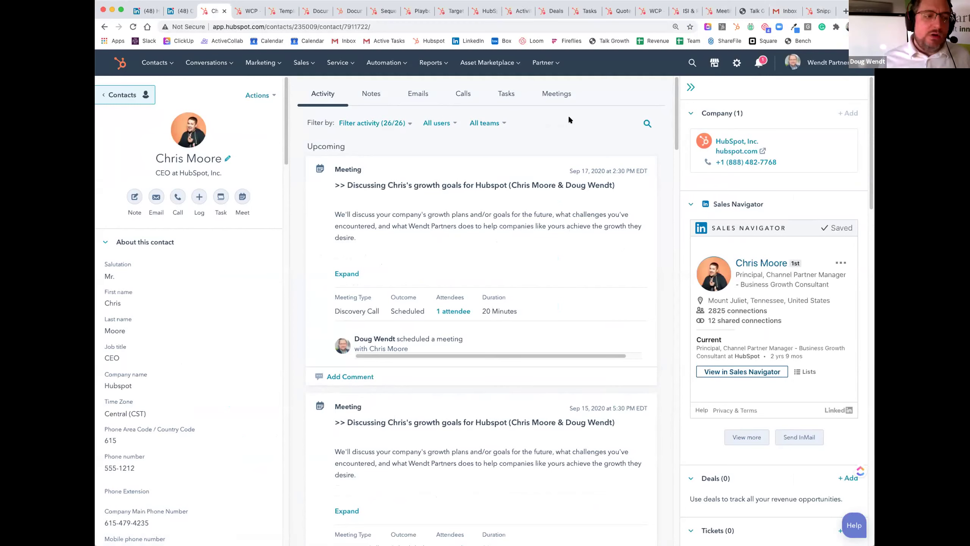
Step: Copy the Company Main Phone Number into the contact's Phone number and save
click(154, 464)
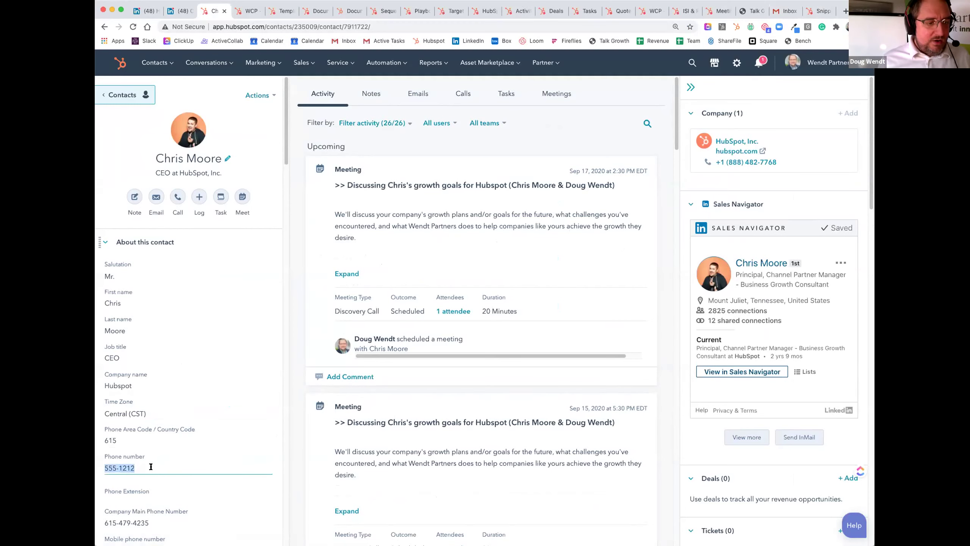
click(155, 463)
scroll(216, 390, down, 2)
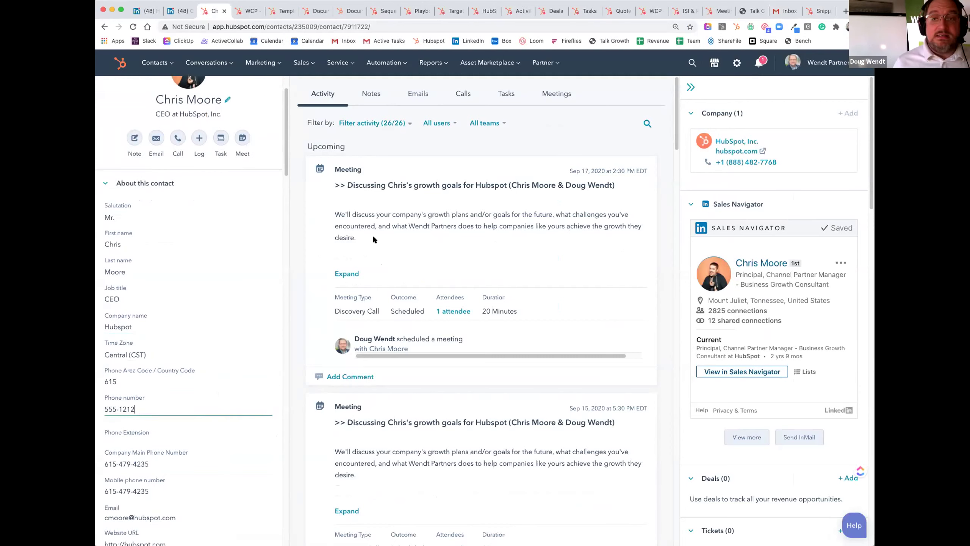
triple_click(152, 410)
click(194, 403)
click(161, 461)
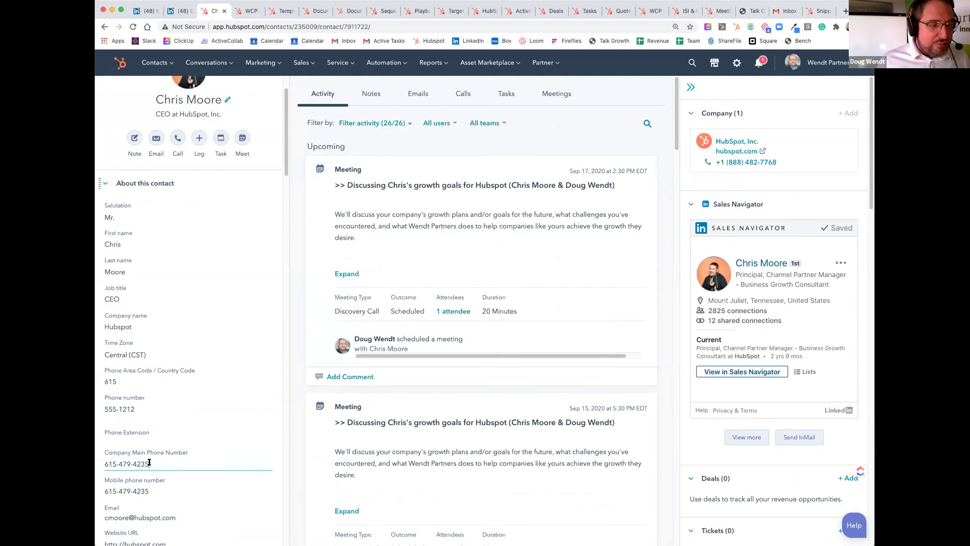
drag(154, 463, 104, 454)
key(super+c)
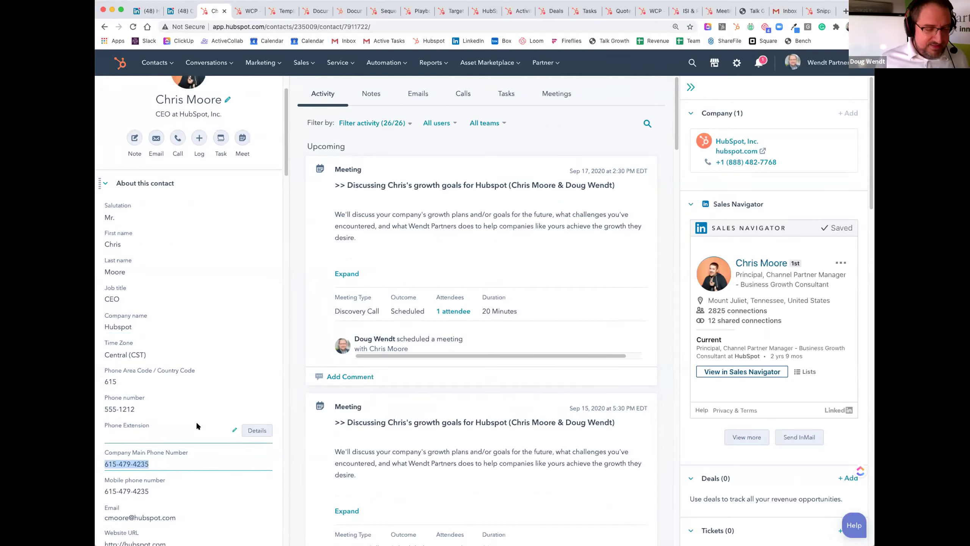
click(159, 407)
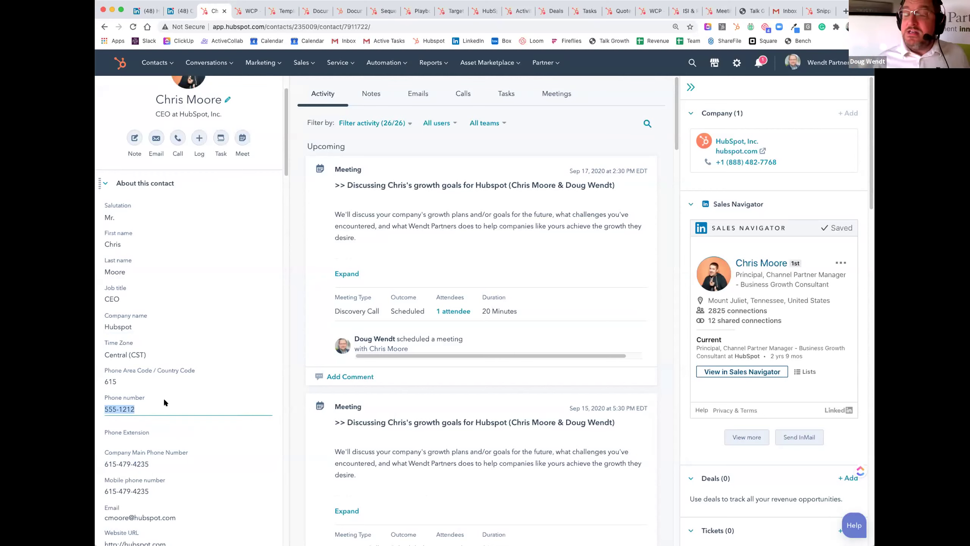
key(super+v)
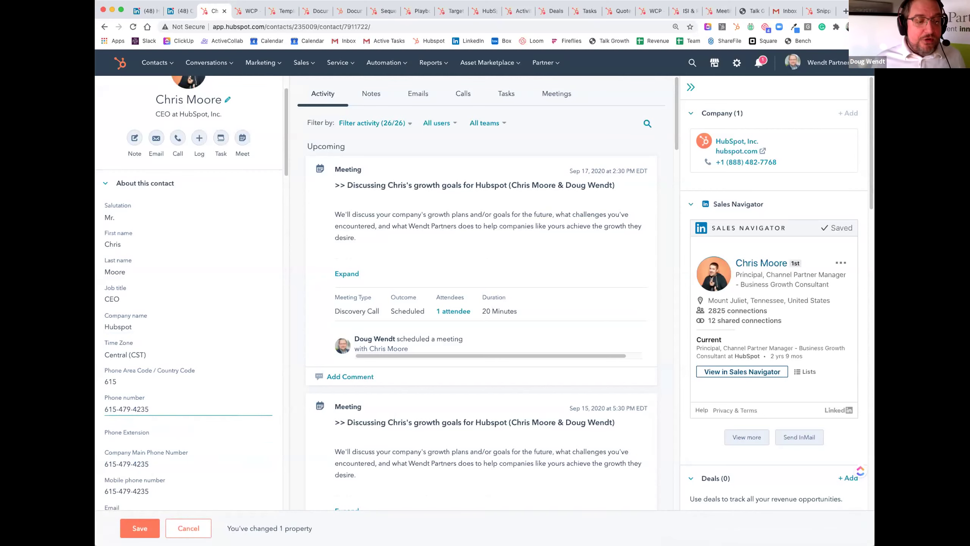
click(139, 528)
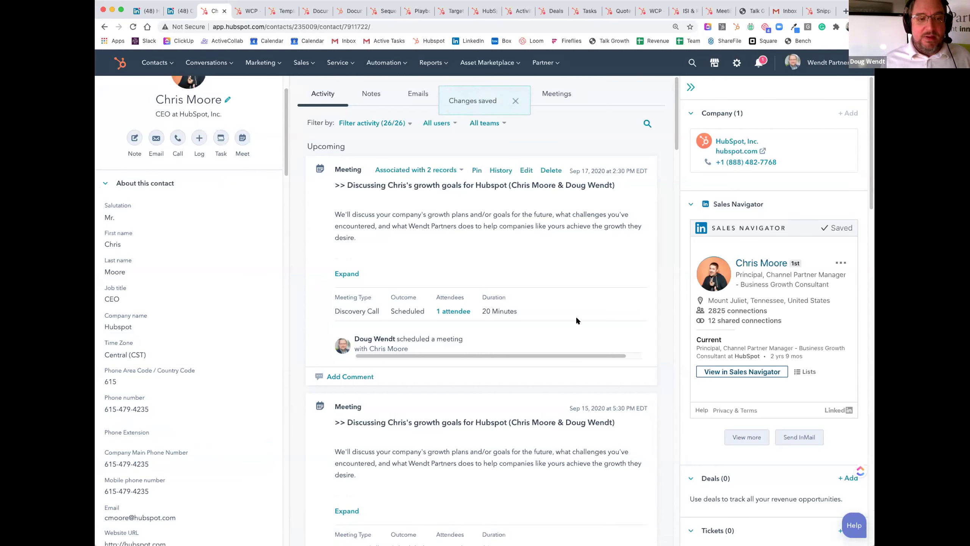
click(336, 377)
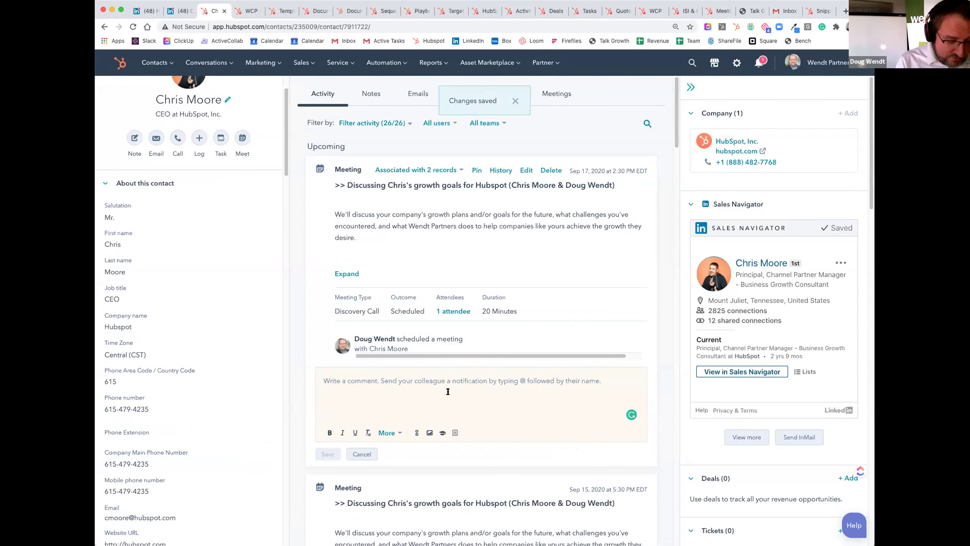
text(@tri)
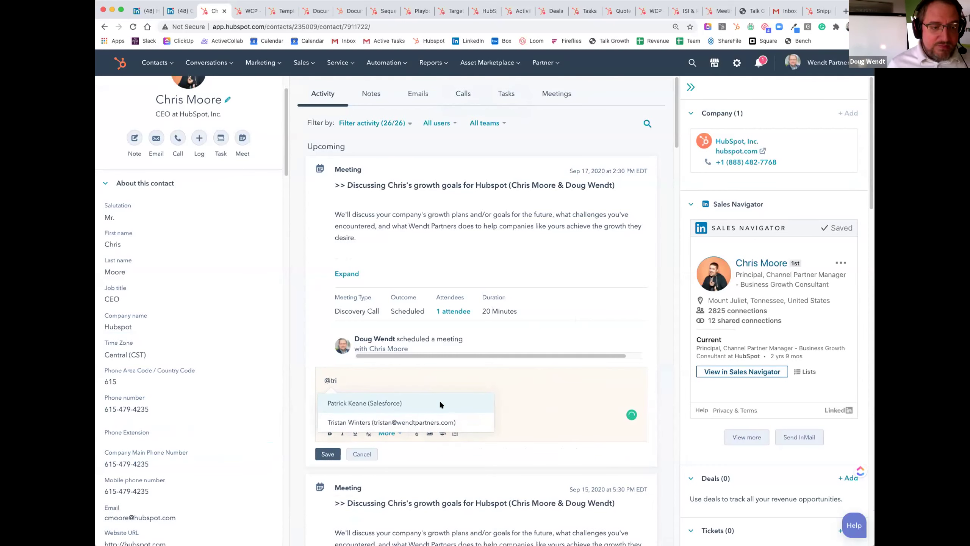
click(405, 422)
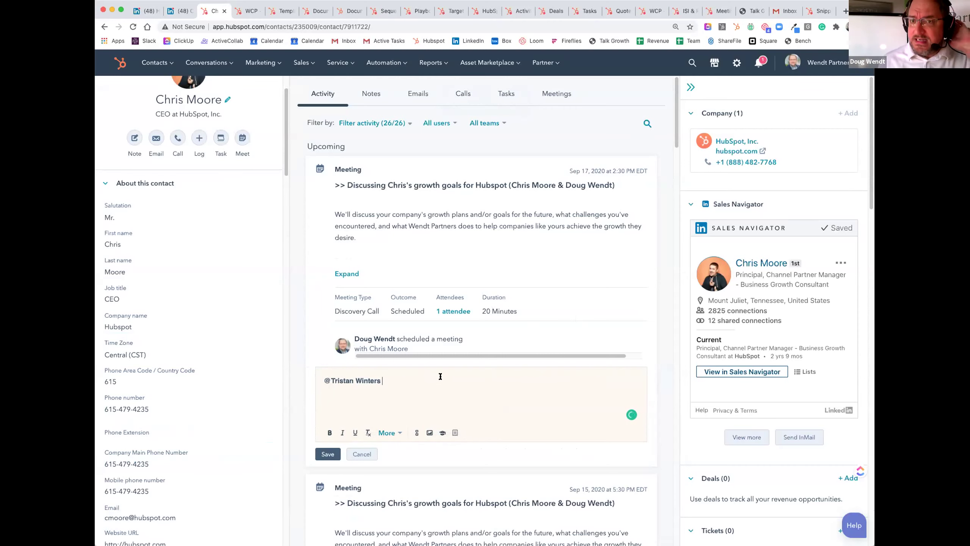
text(hey chris and i are talking, anything you want me to know?)
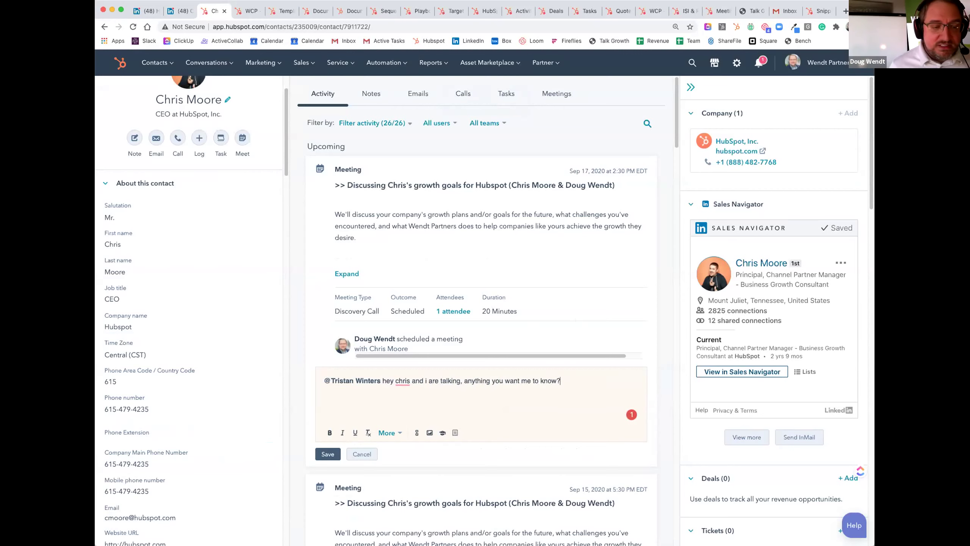
click(328, 454)
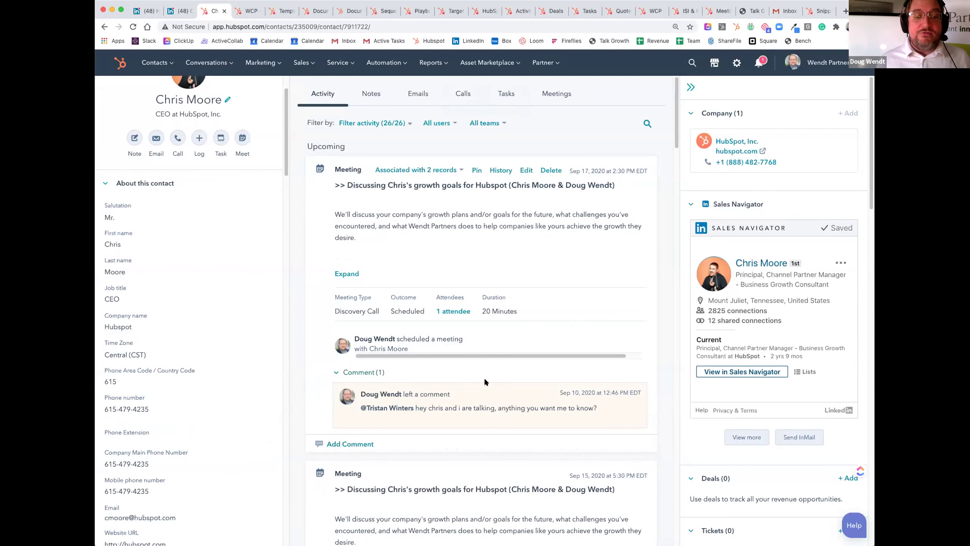
mouse_move(485, 380)
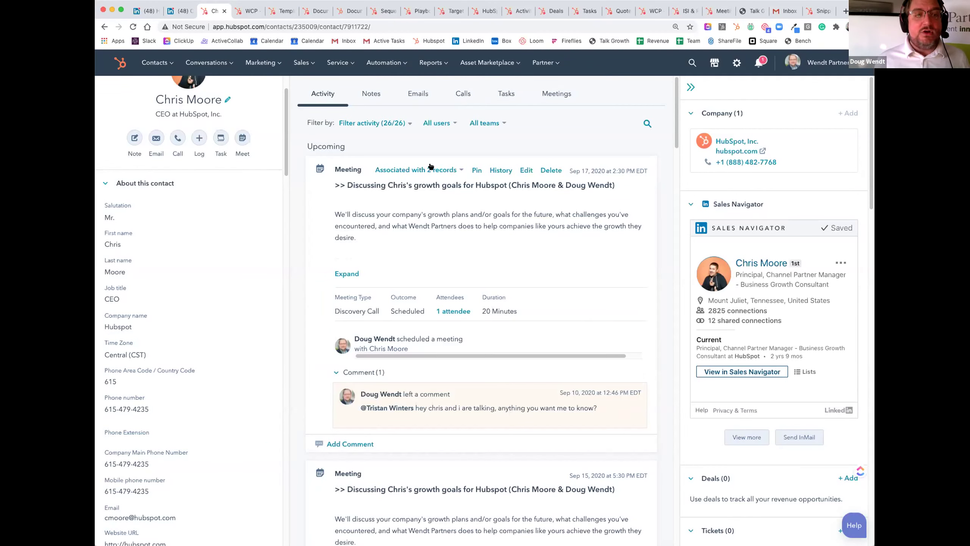
click(463, 95)
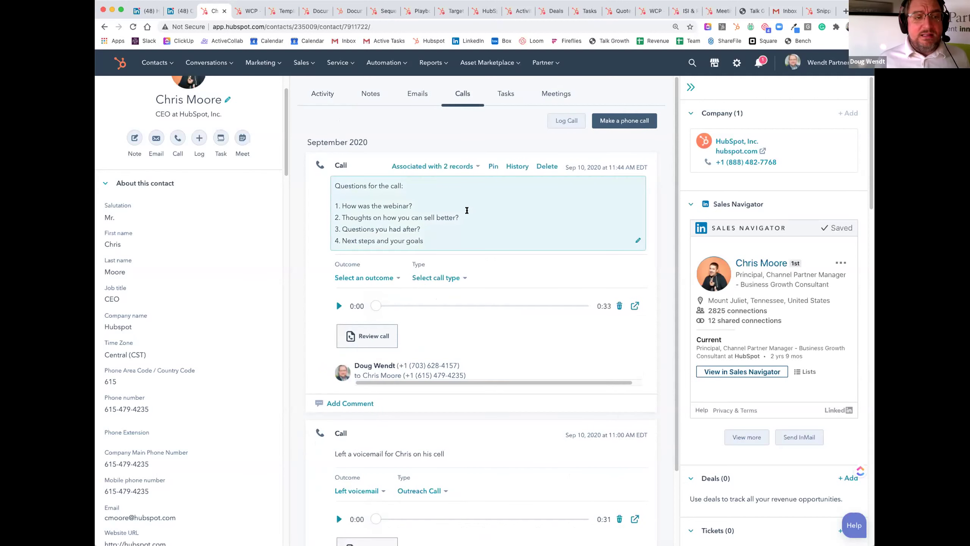
Step: Call the contact from the browser and fill the notes with the WCP - Webinar Key Points snippet
click(629, 121)
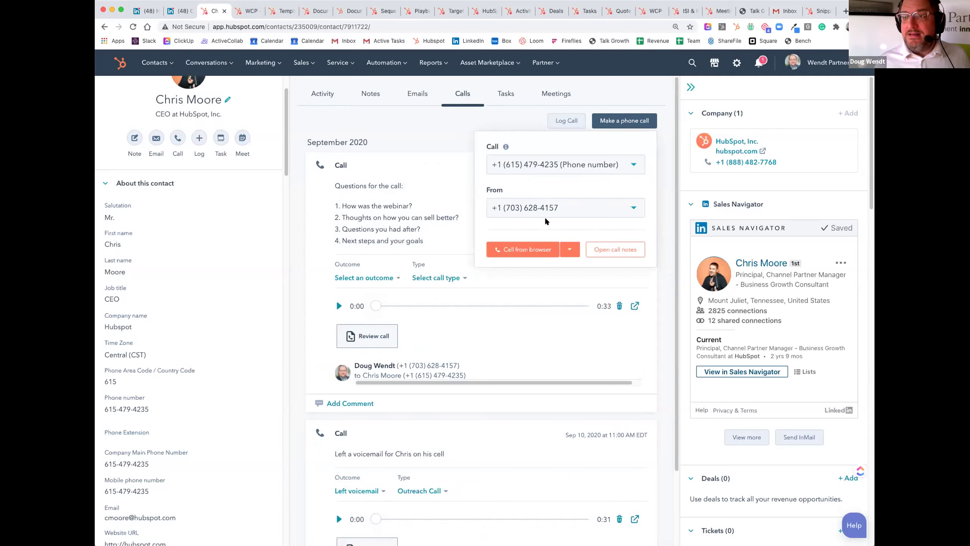
click(524, 250)
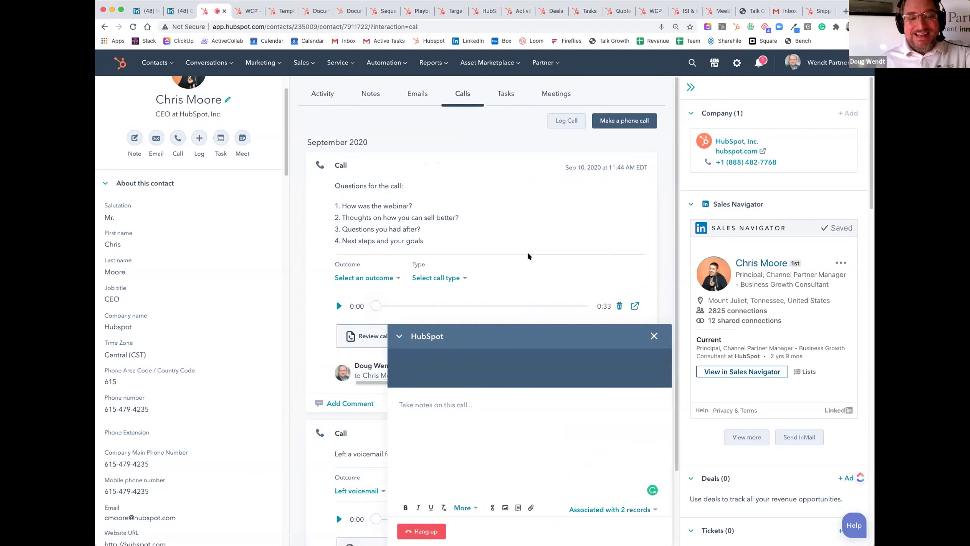
click(496, 417)
text(#)
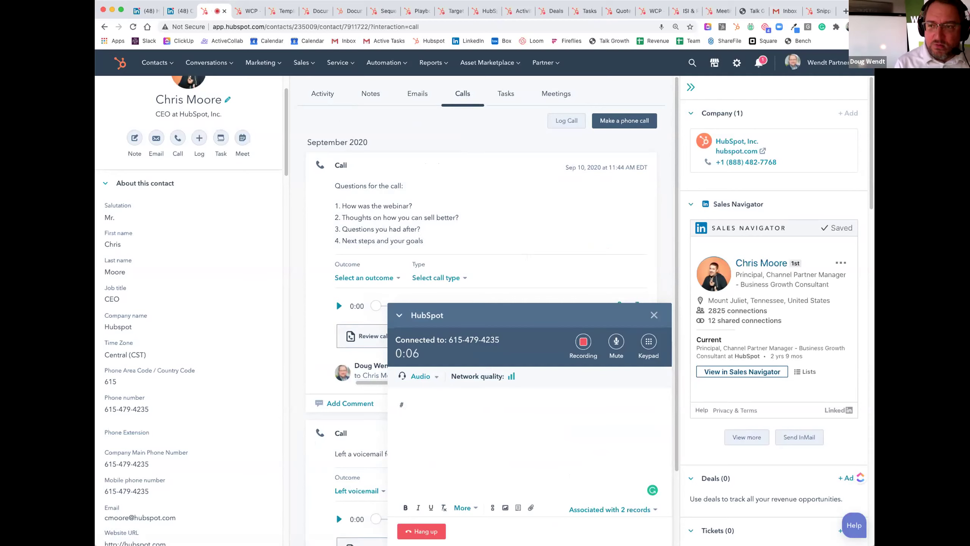
text(webinar)
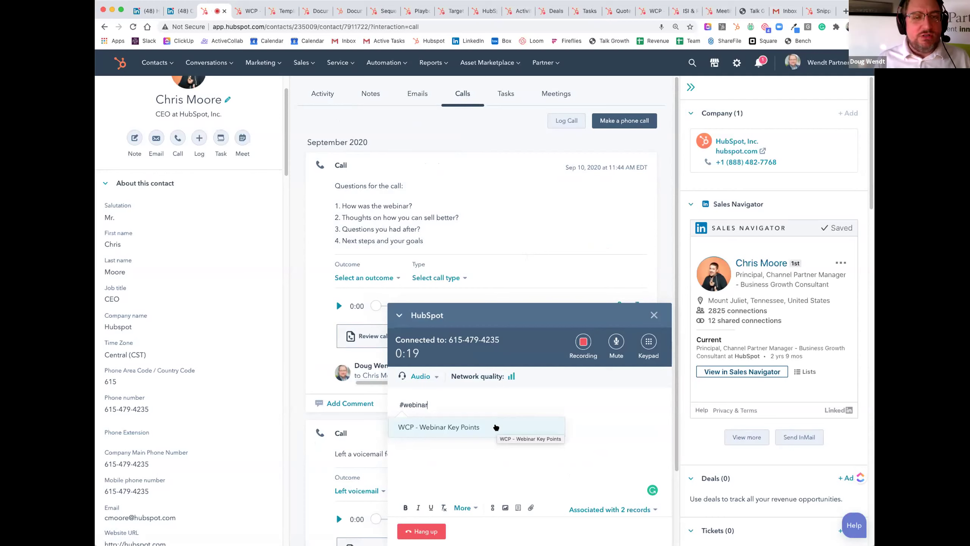
click(496, 427)
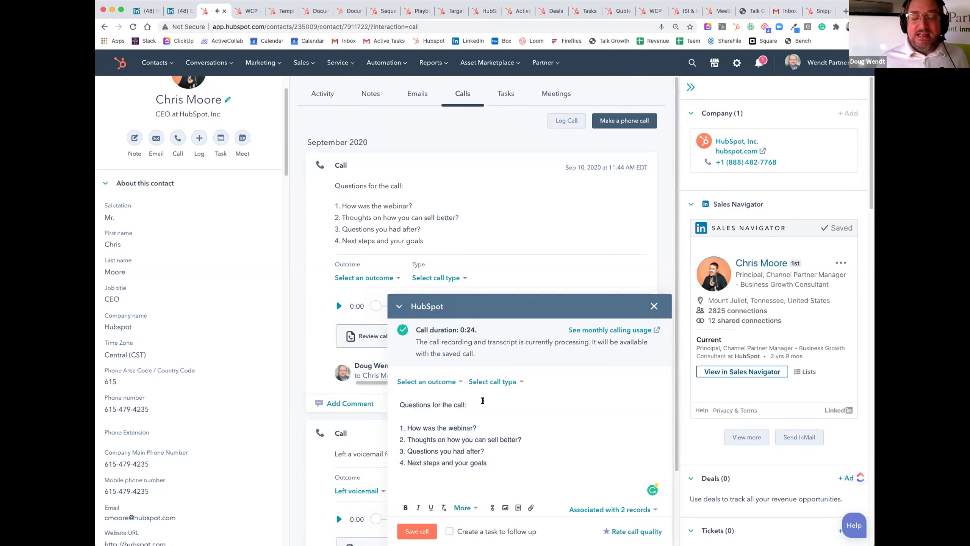
click(400, 405)
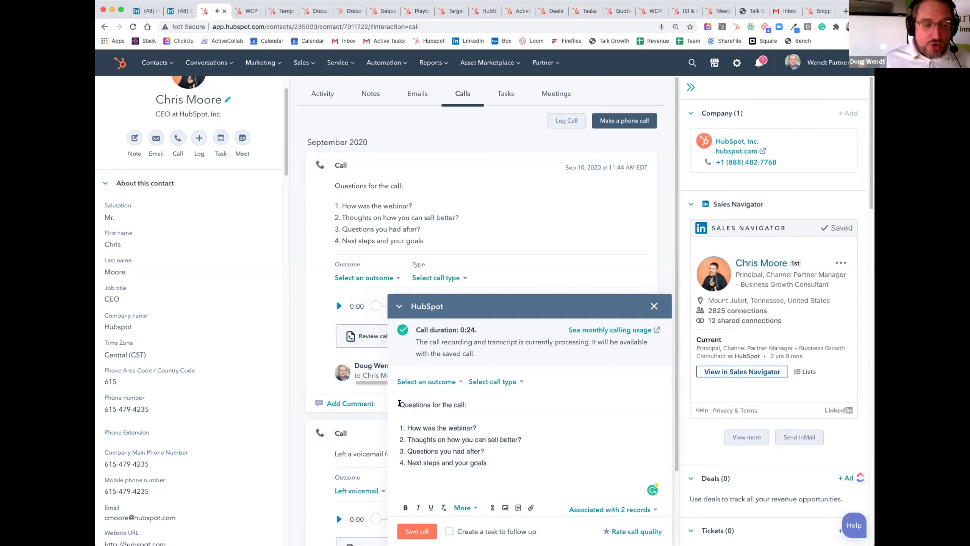
text(#)
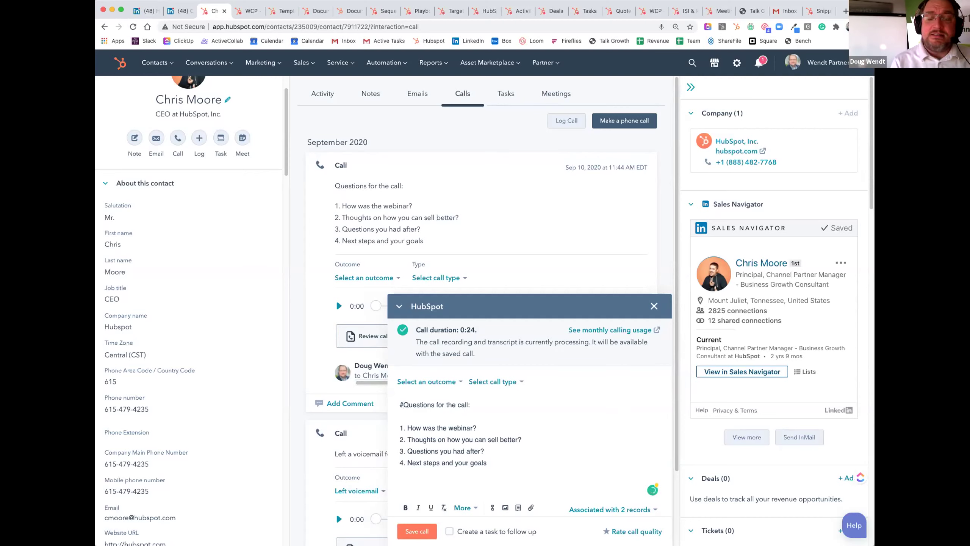
key(BackSpace)
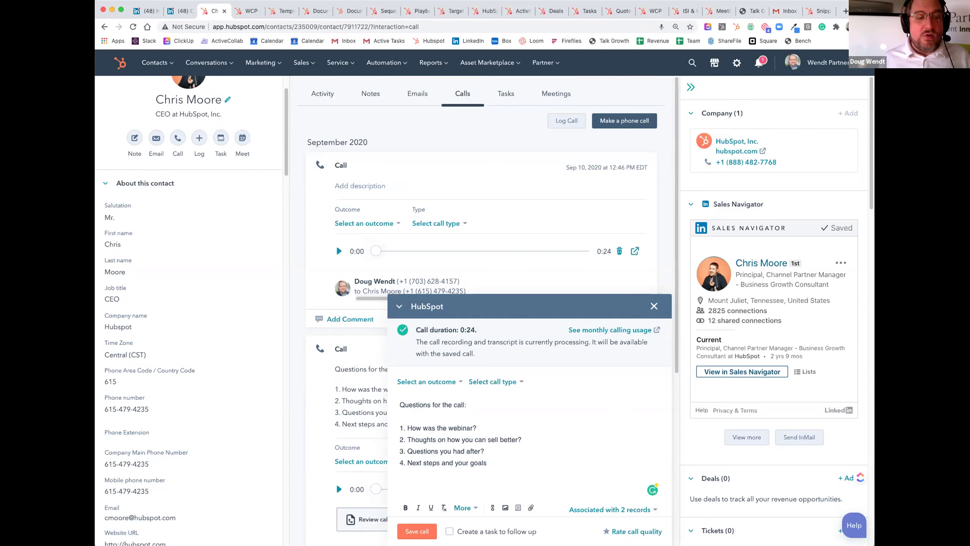
Step: Log the call as Connected, type Introductory Call, with a follow-up task, and reload
click(431, 381)
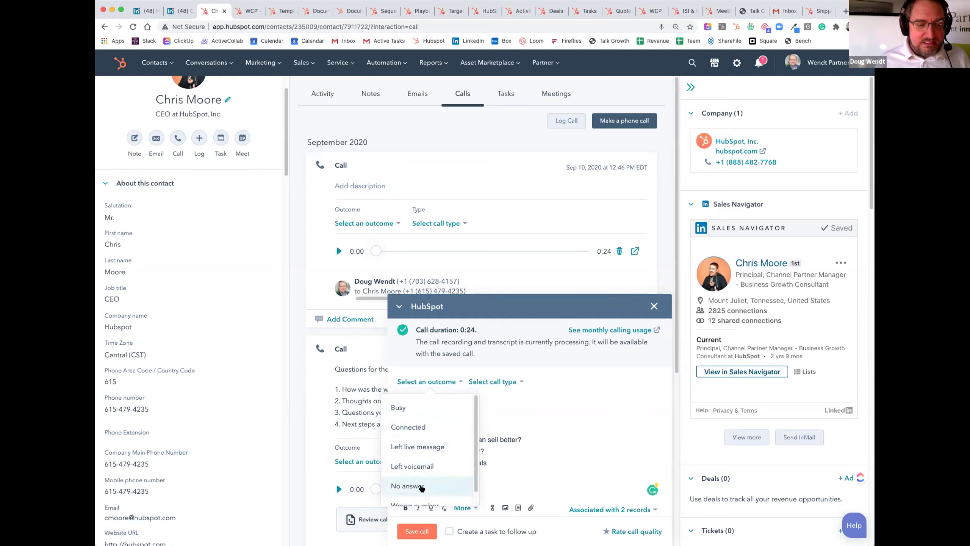
click(424, 425)
click(470, 381)
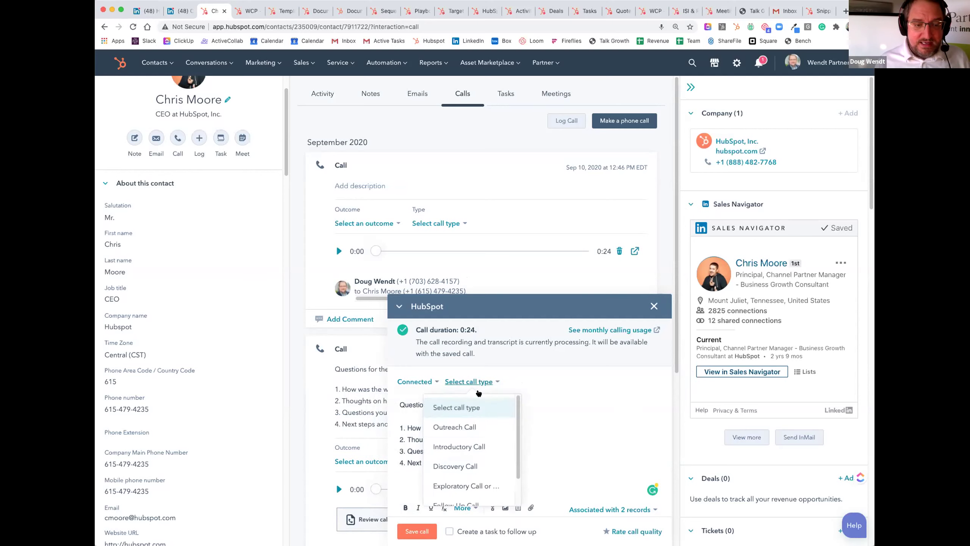
click(476, 447)
click(450, 531)
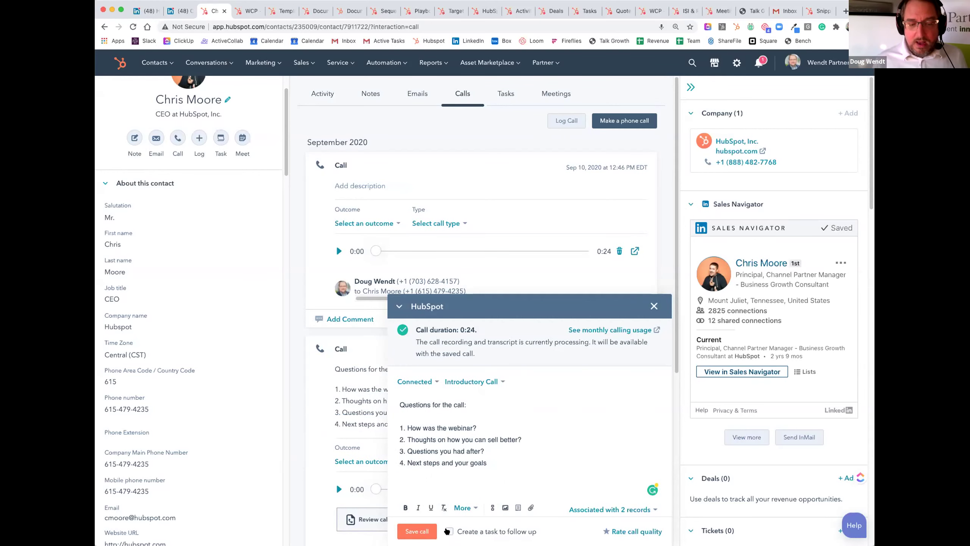
click(411, 528)
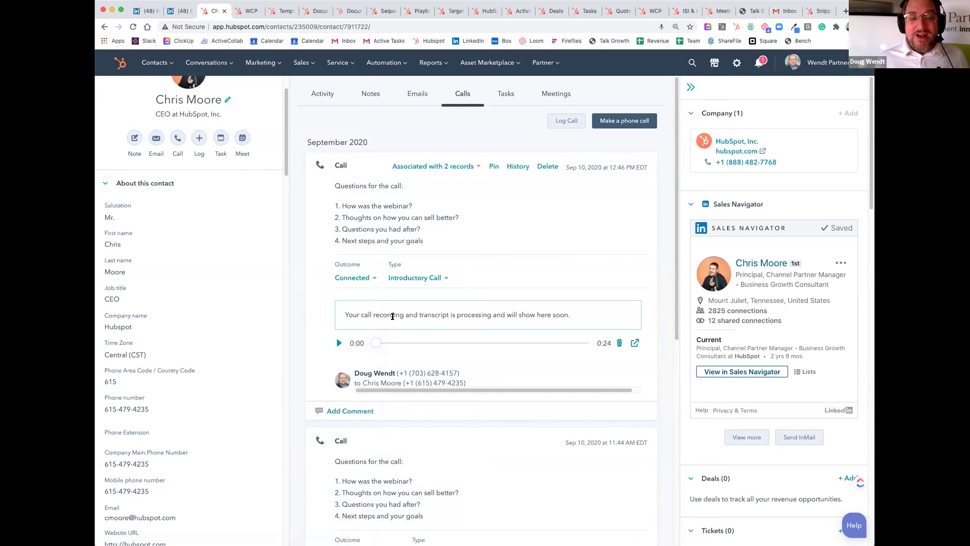
click(134, 28)
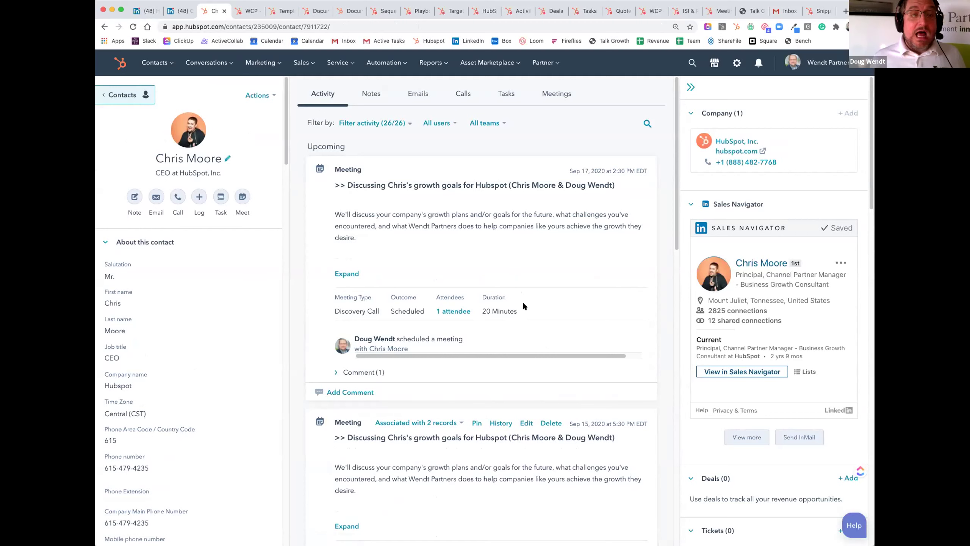
Step: Send the contact the discovery-call thank-you template email about next steps with Hubspot and Wendt Partners
click(413, 92)
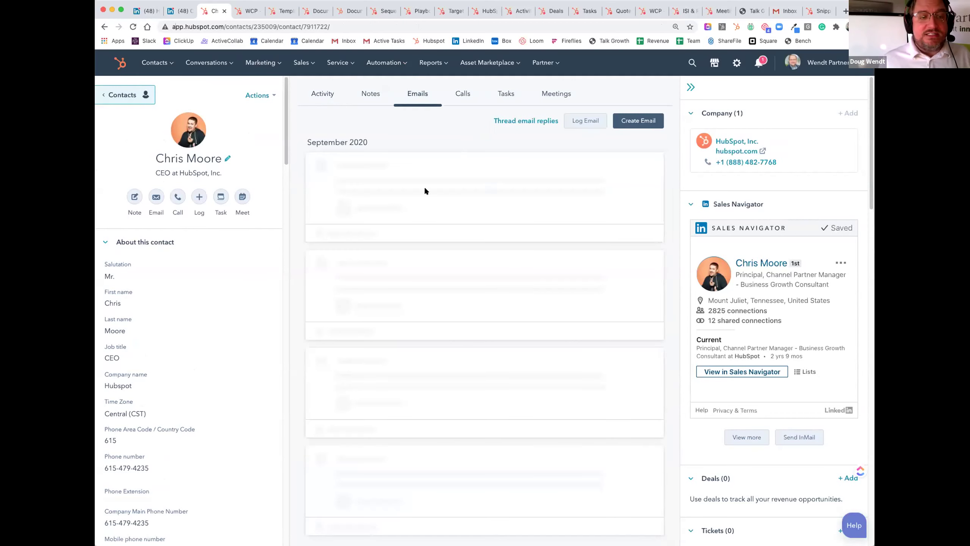
click(632, 121)
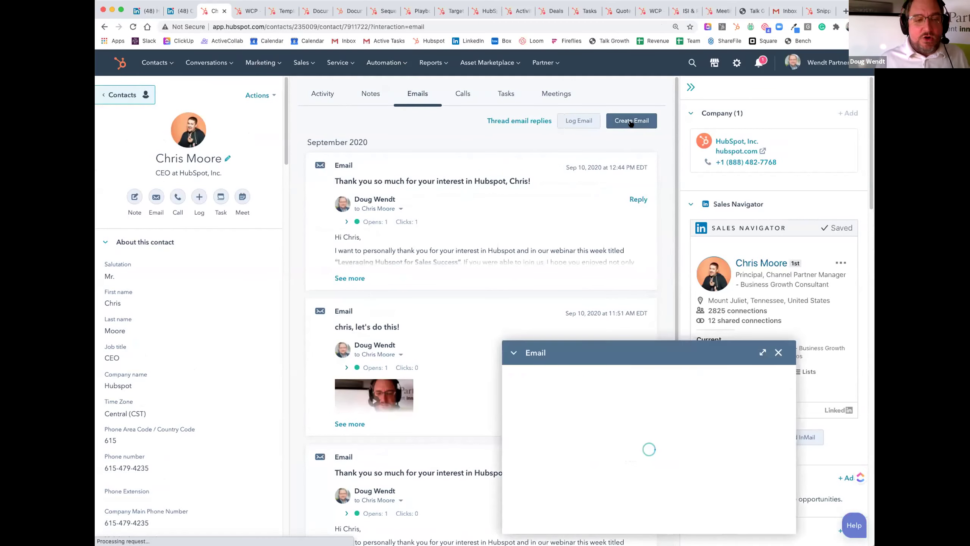
click(534, 250)
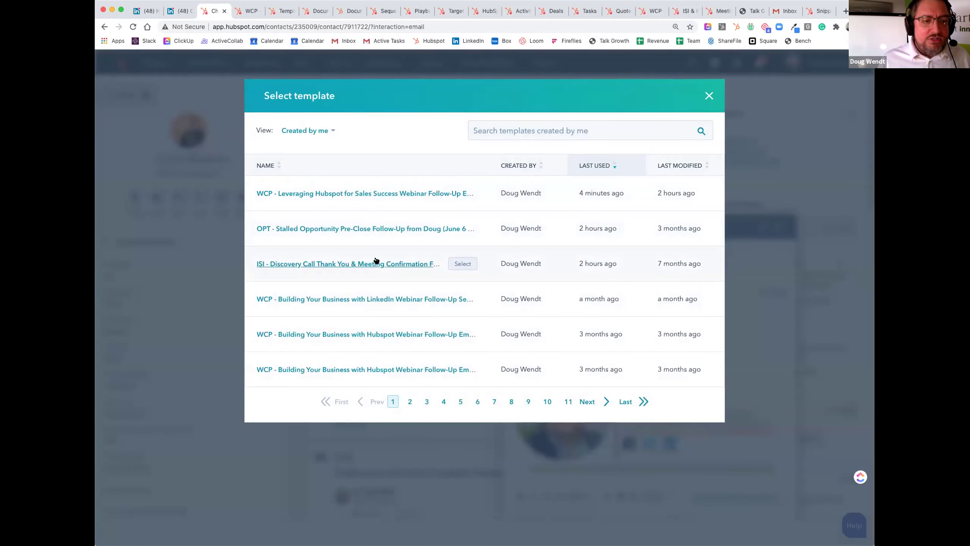
click(409, 273)
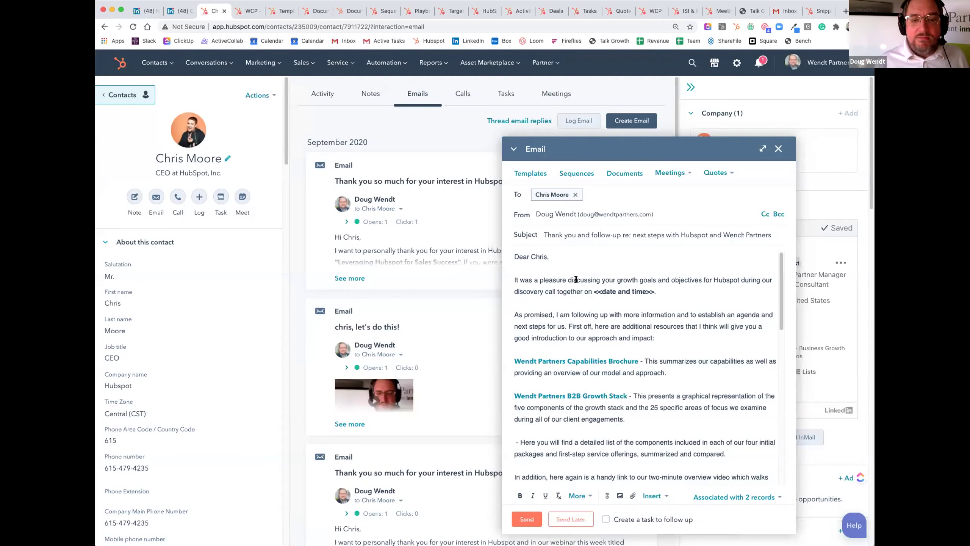
drag(654, 292, 593, 292)
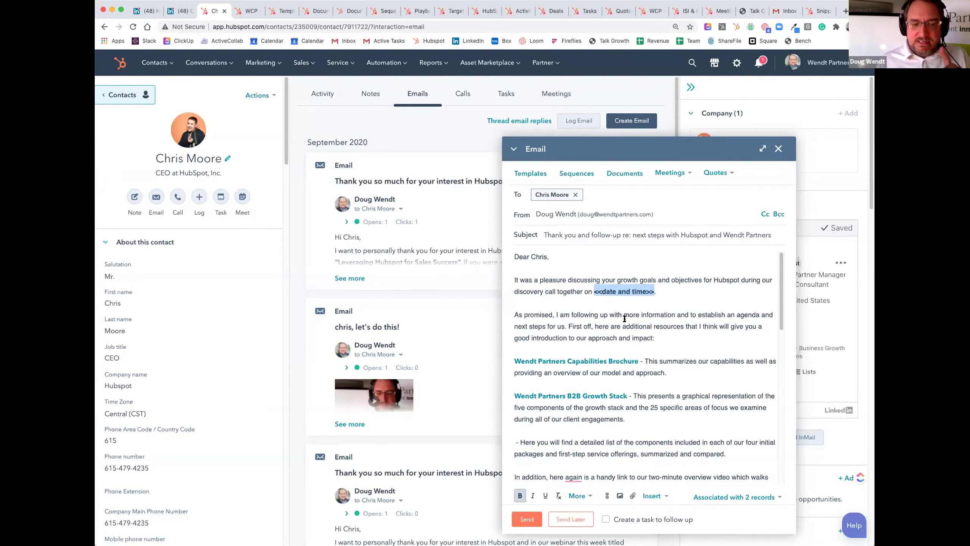
scroll(560, 306, down, 8)
scroll(557, 305, down, 5)
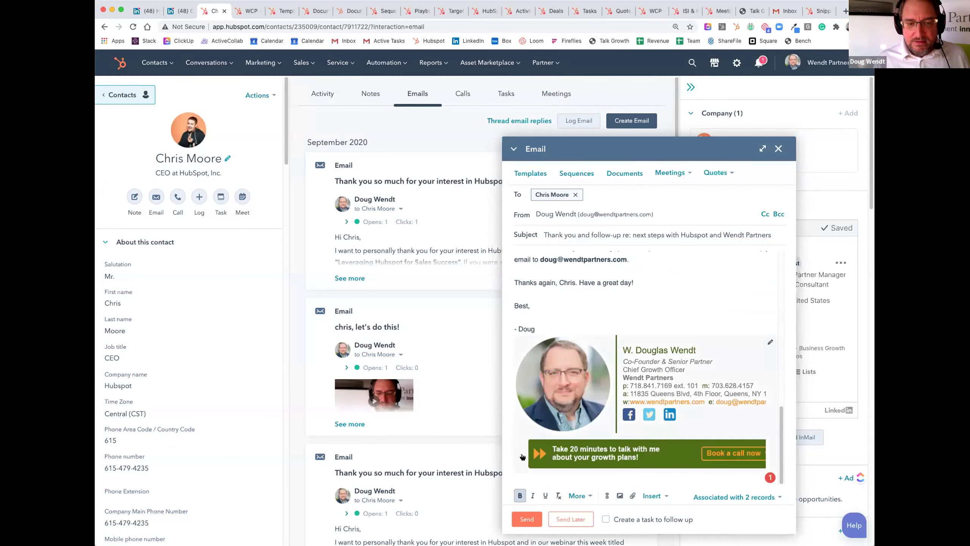
click(525, 519)
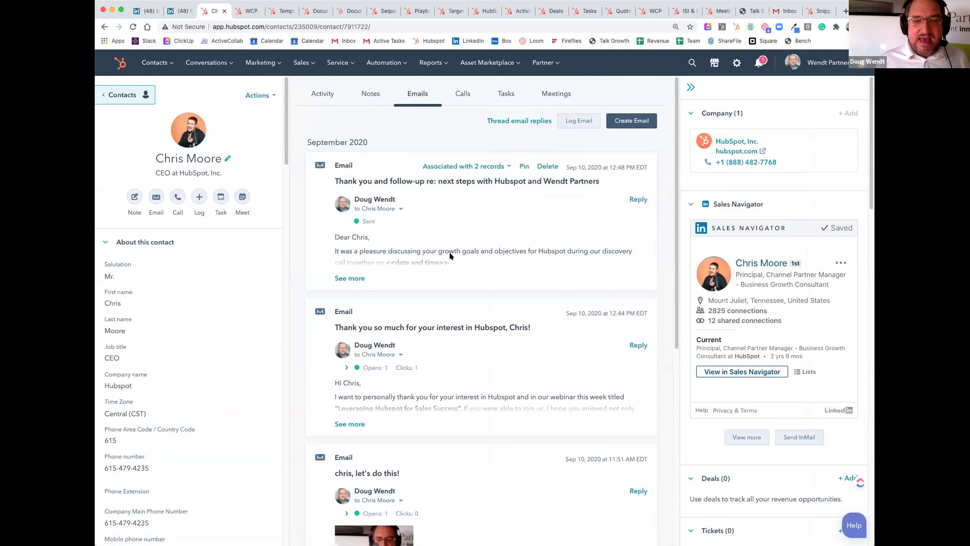
scroll(459, 249, down, 1)
click(133, 26)
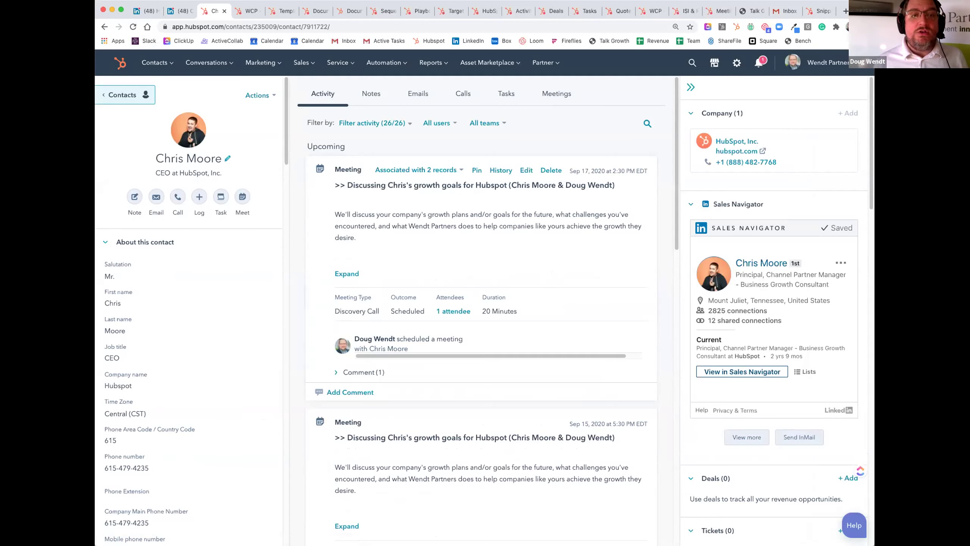
Step: Review the Quotes, tasks, deals, activity feed, and the web-leads and discovery-call deal-creation workflows
click(613, 11)
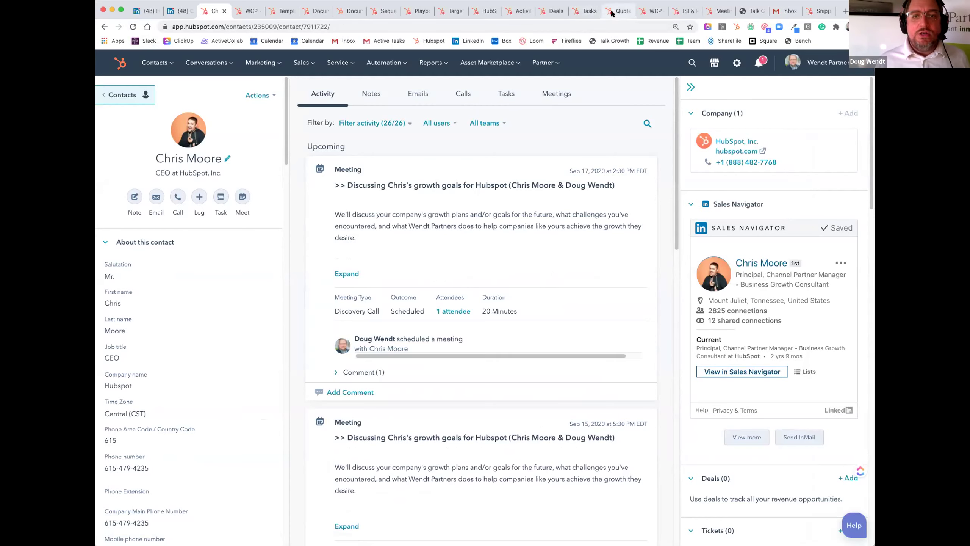
click(584, 12)
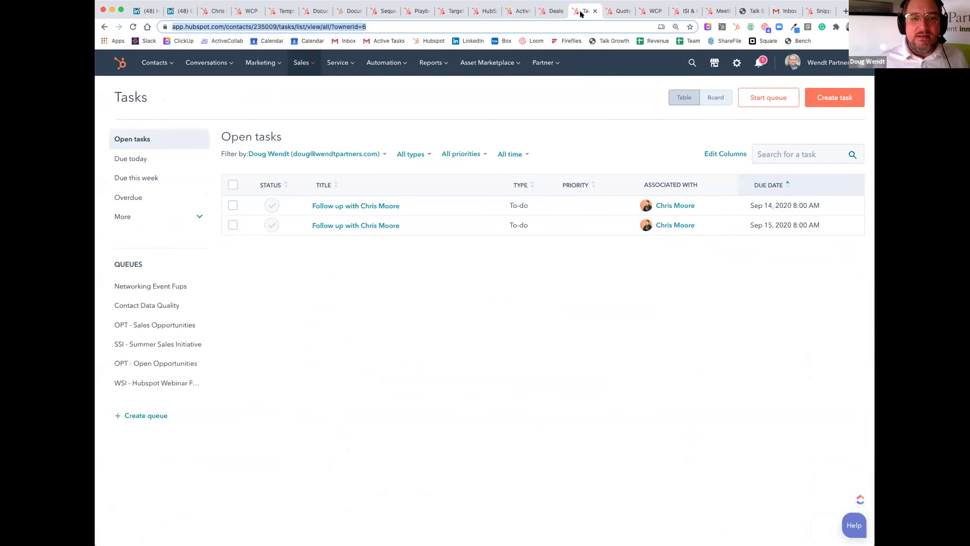
click(550, 12)
click(520, 11)
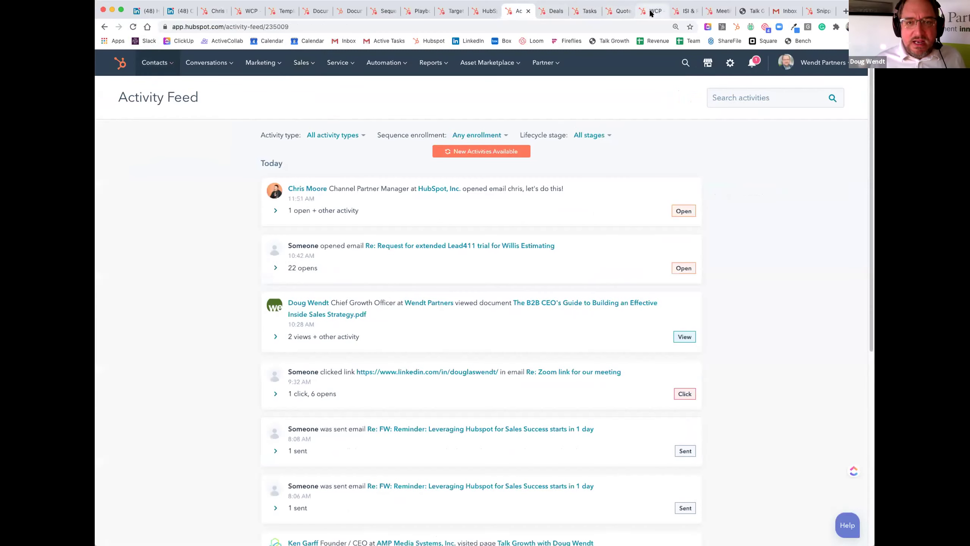
click(651, 11)
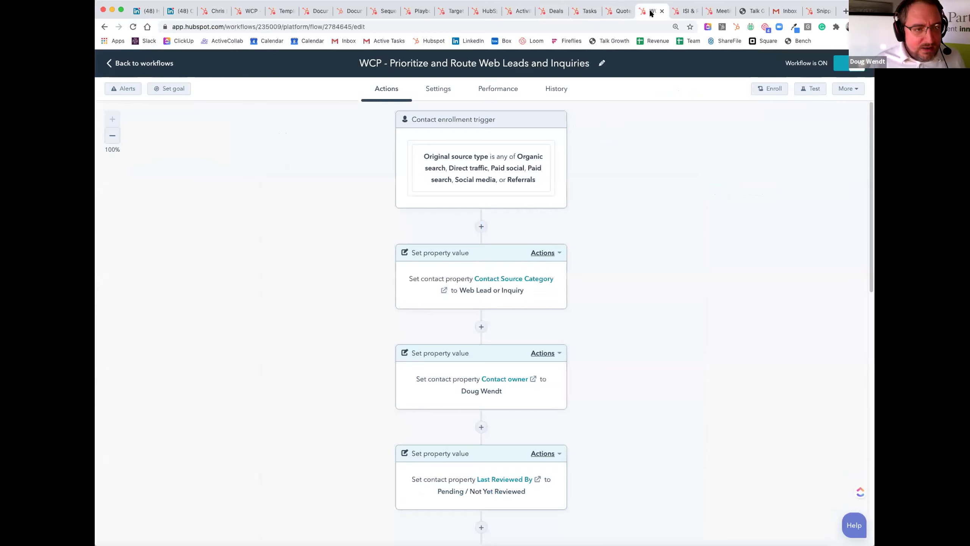
click(677, 11)
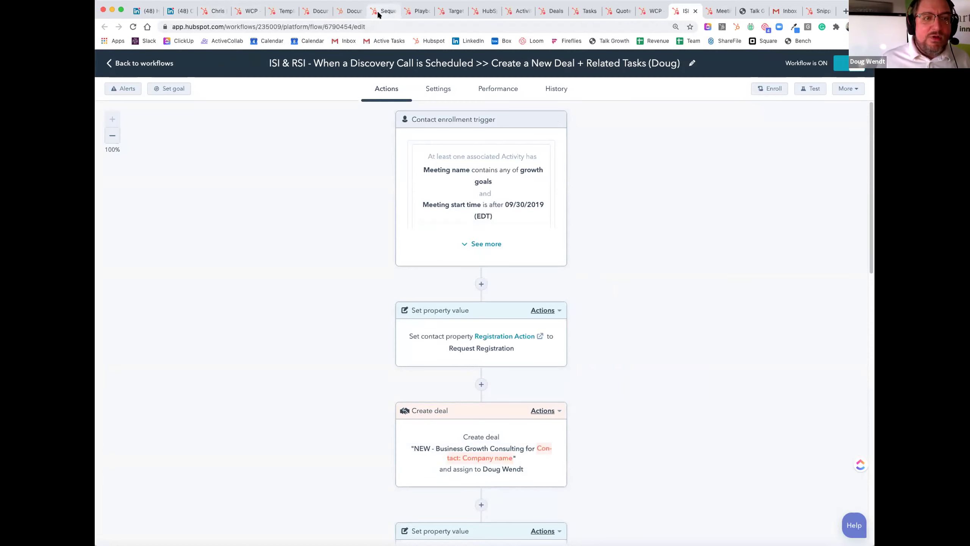
click(217, 14)
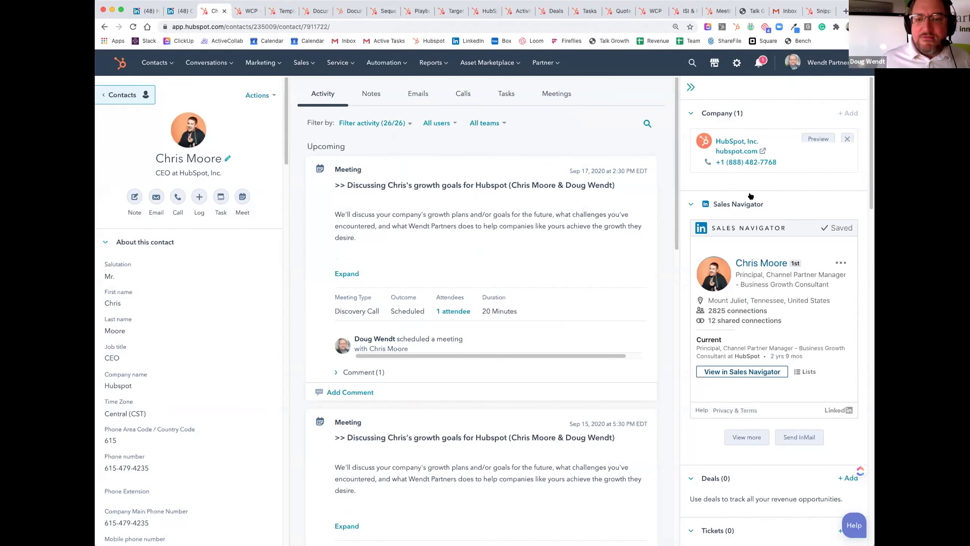
Step: Open the HubSpot, Inc. company record, then go to the Target Accounts dashboard
click(729, 141)
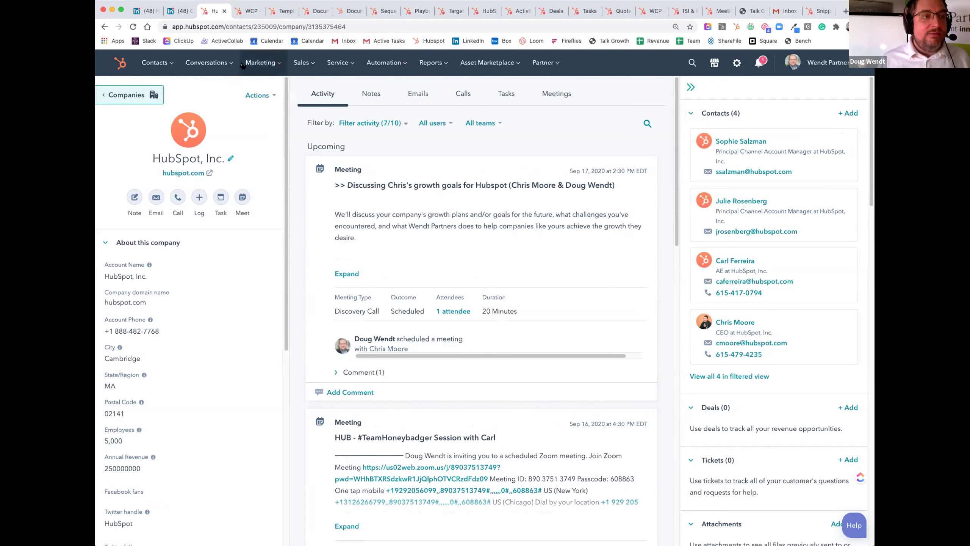
mouse_move(157, 62)
click(170, 141)
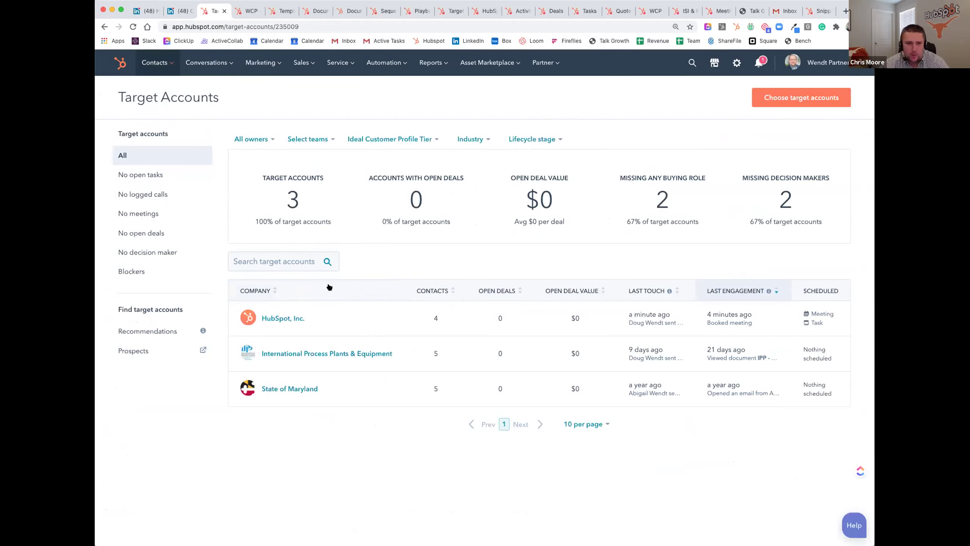
Step: Open HubSpot, Inc.'s account overview and review its stakeholders, deals and page views
mouse_move(334, 320)
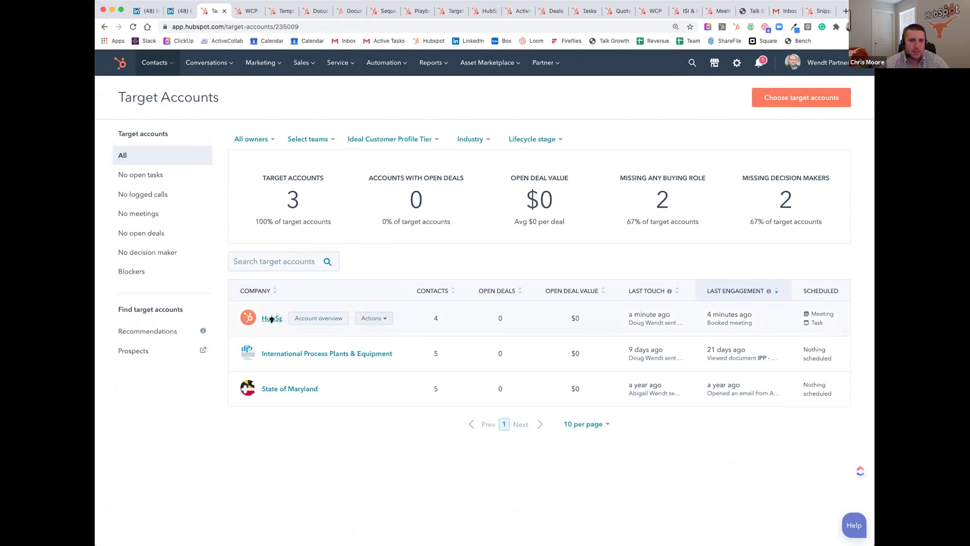
click(334, 320)
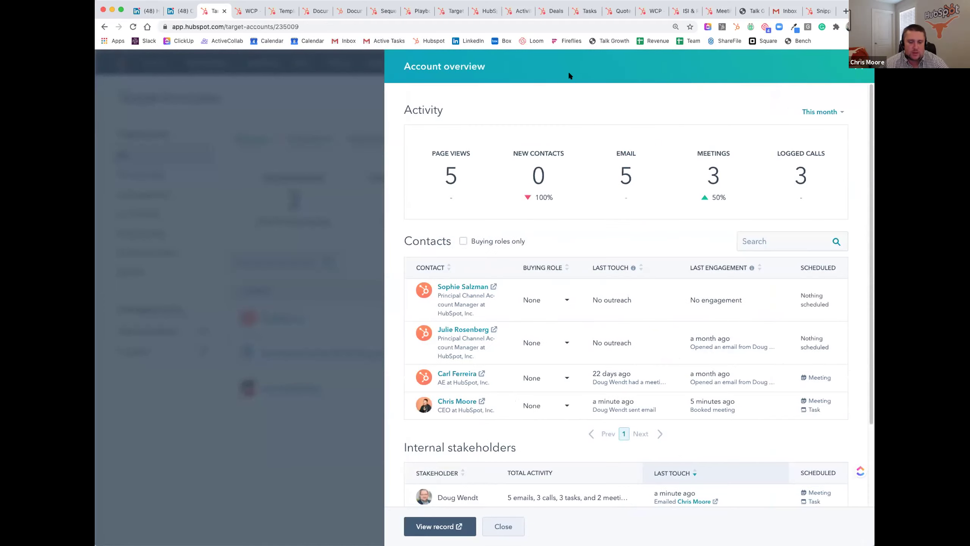
scroll(569, 224, down, 2)
scroll(569, 225, up, 2)
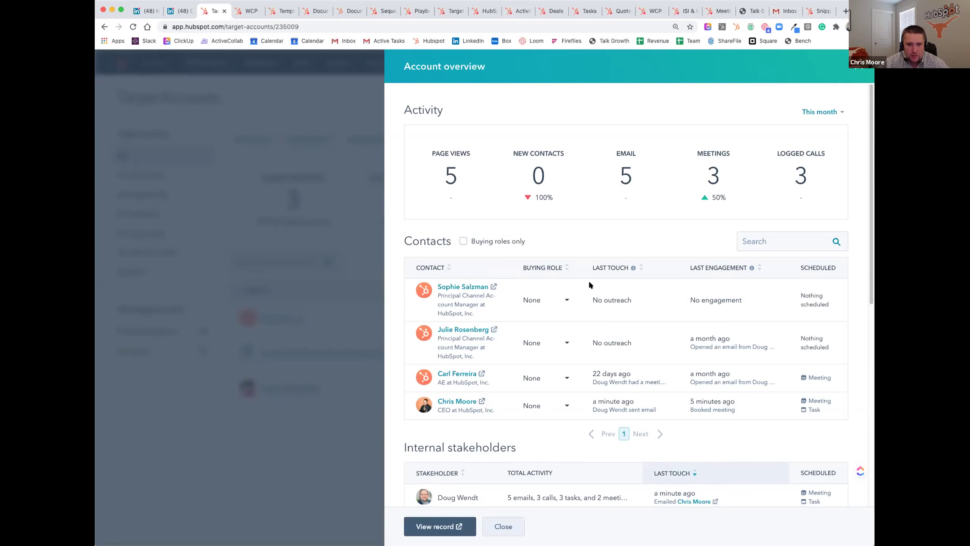
scroll(641, 283, down, 5)
scroll(645, 285, down, 4)
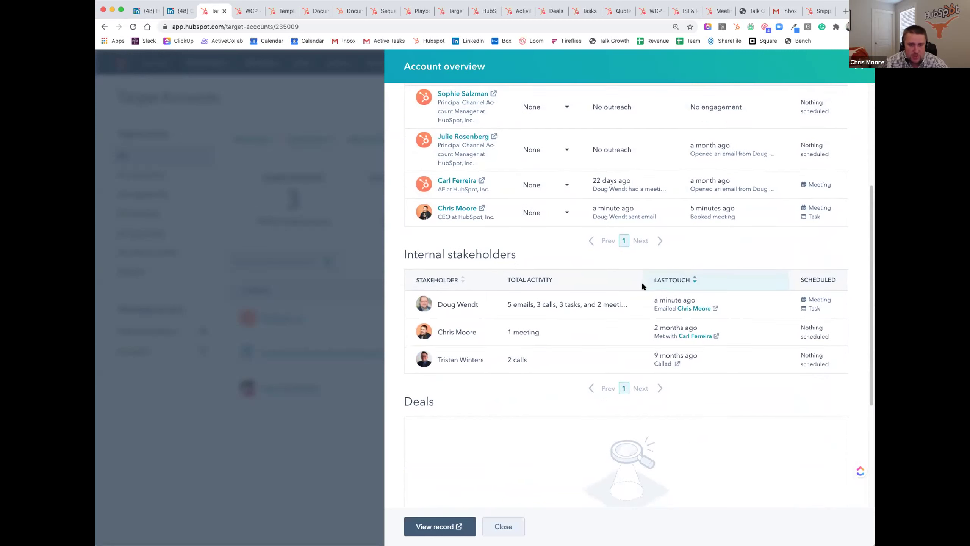
scroll(643, 286, down, 8)
scroll(510, 265, down, 1)
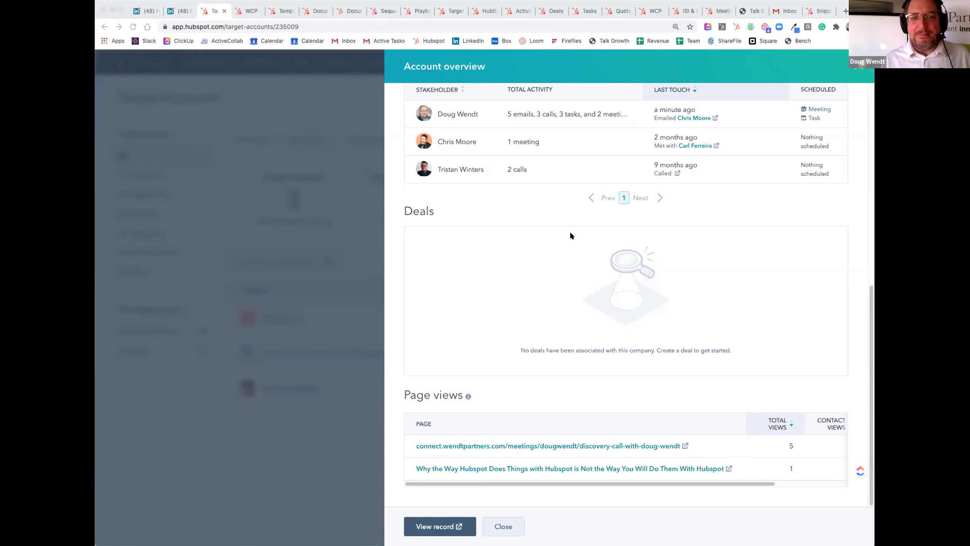
scroll(562, 237, up, 4)
scroll(562, 237, down, 4)
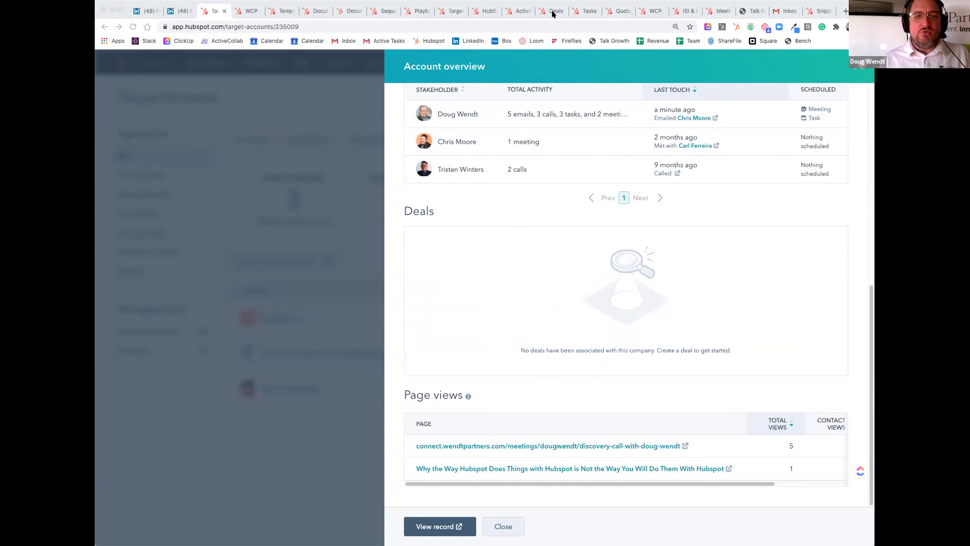
Step: Start a new deal named for the contact and 'Hubspot HUGE Opportunity', stage Discovery Call Scheduled
click(553, 10)
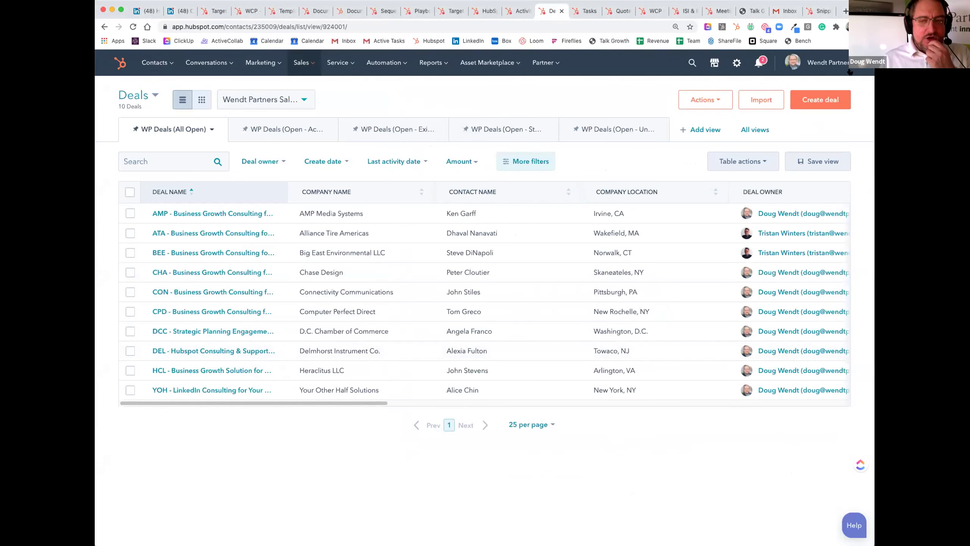
click(806, 100)
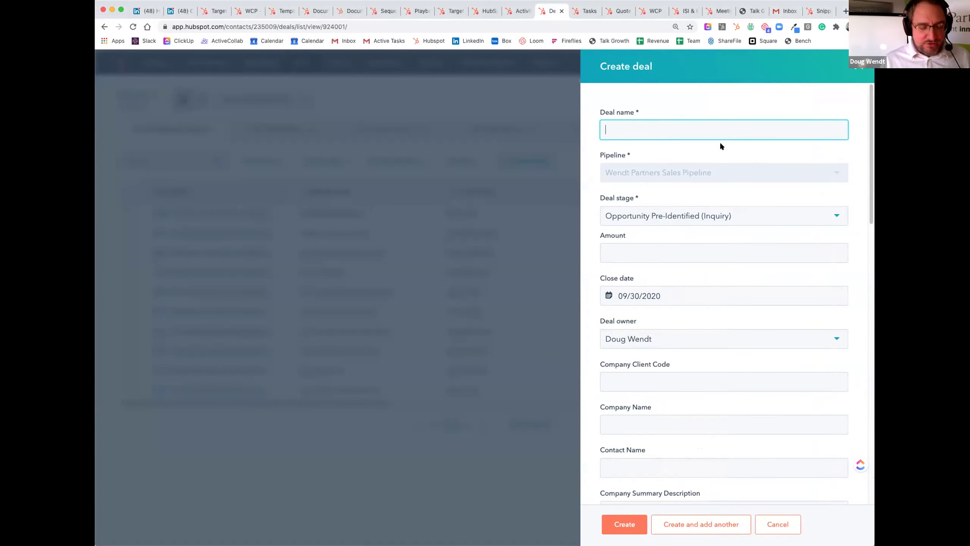
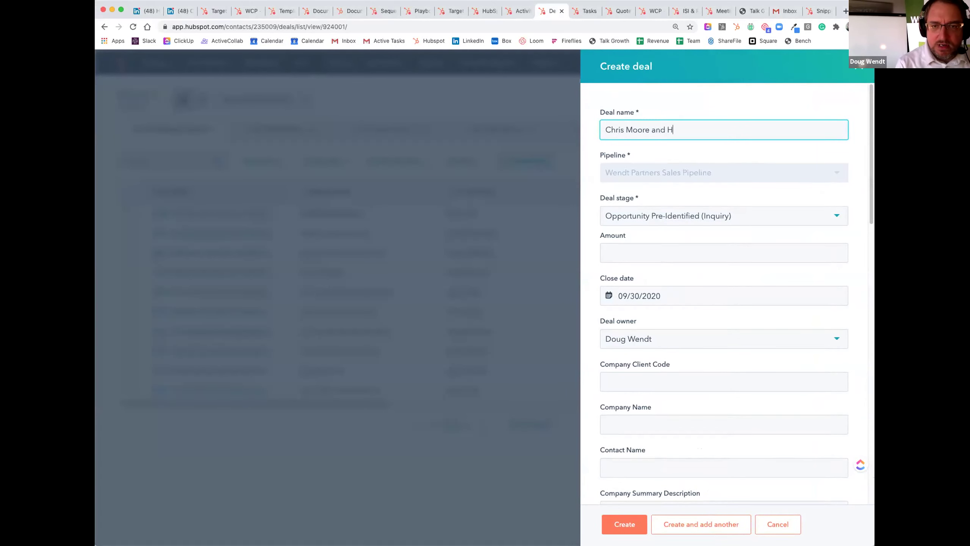
text(ubspot HUGE )
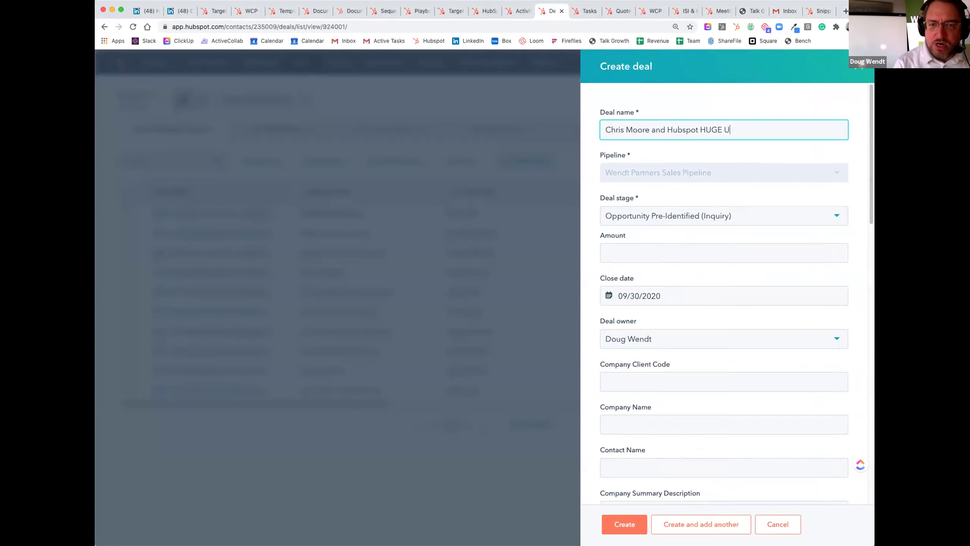
text(Opportunity)
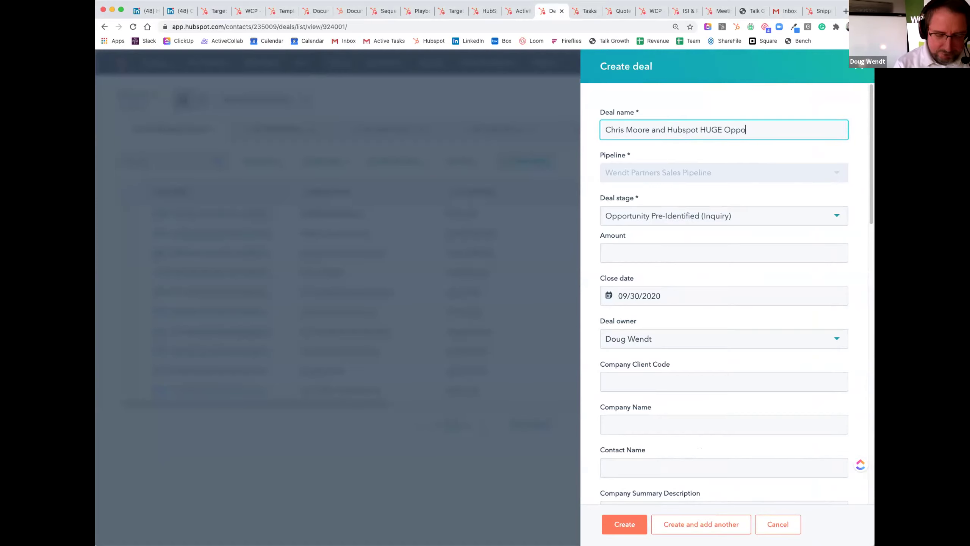
click(705, 216)
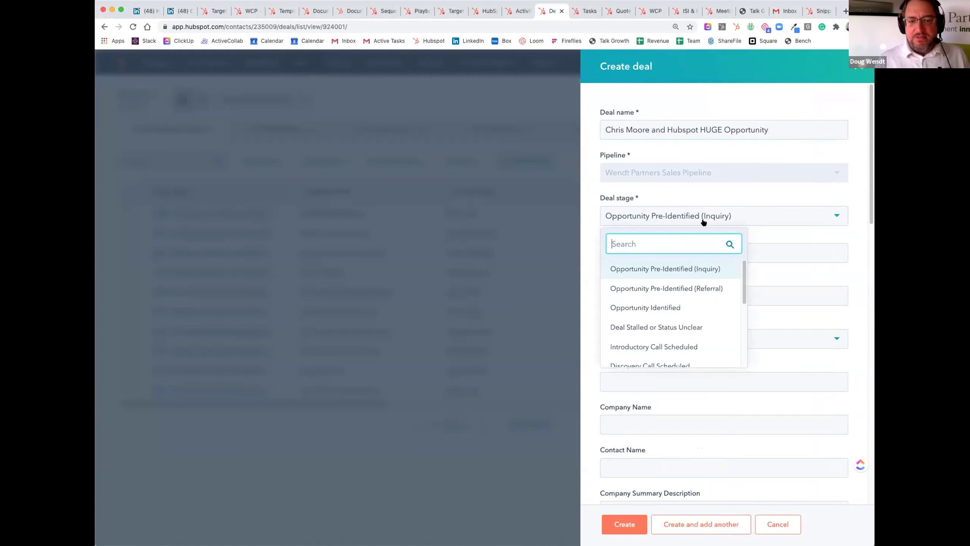
scroll(680, 316, down, 2)
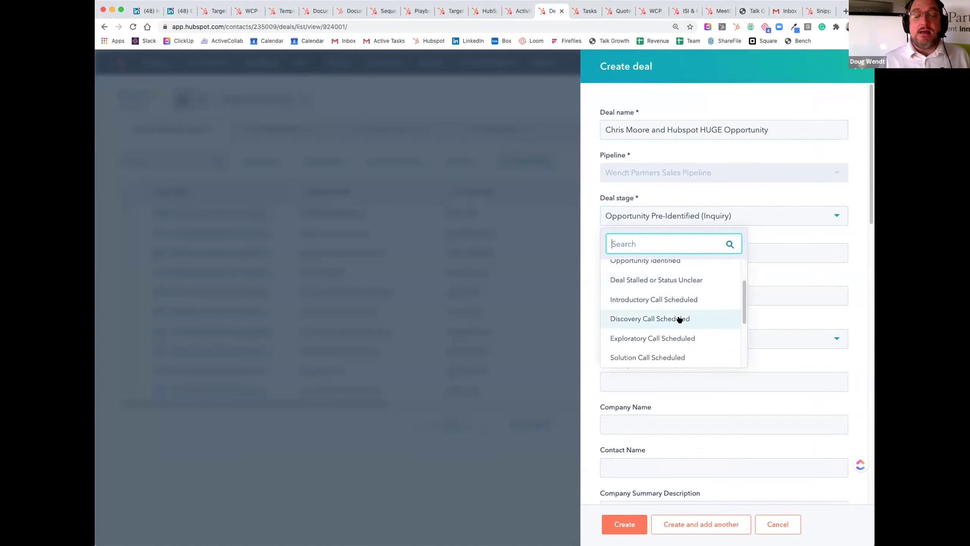
click(680, 317)
Step: Give the deal amount 500000, close date 09/30/2020 and company Hubspot, then create it
click(689, 253)
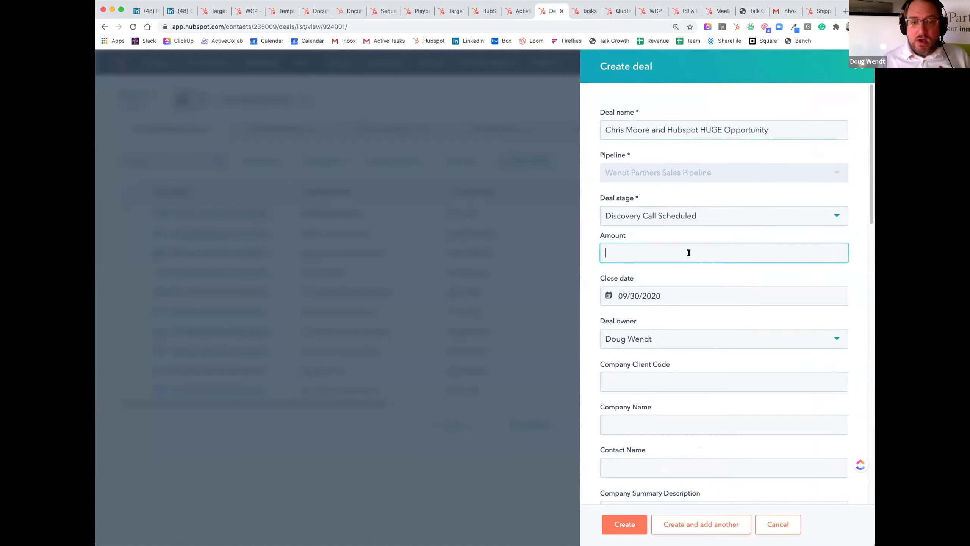
text(500000)
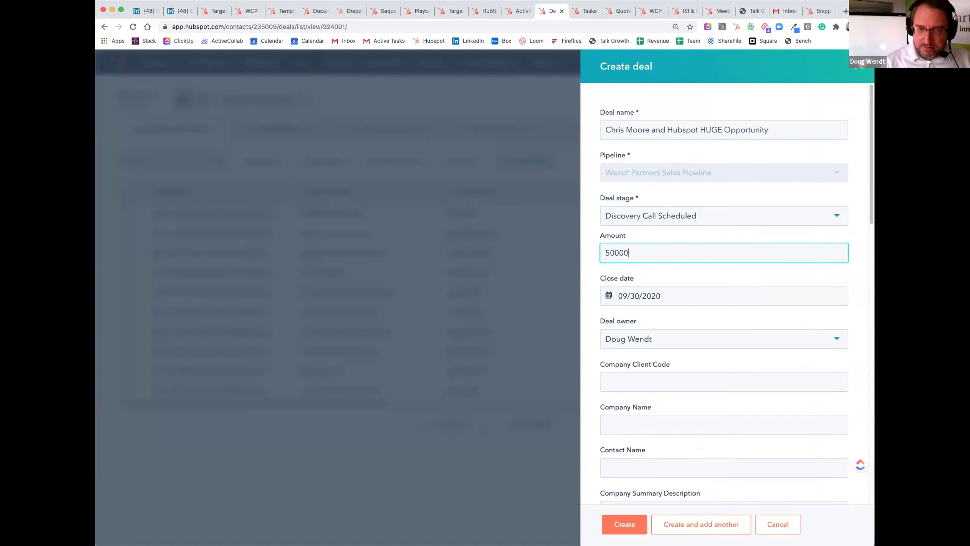
click(692, 290)
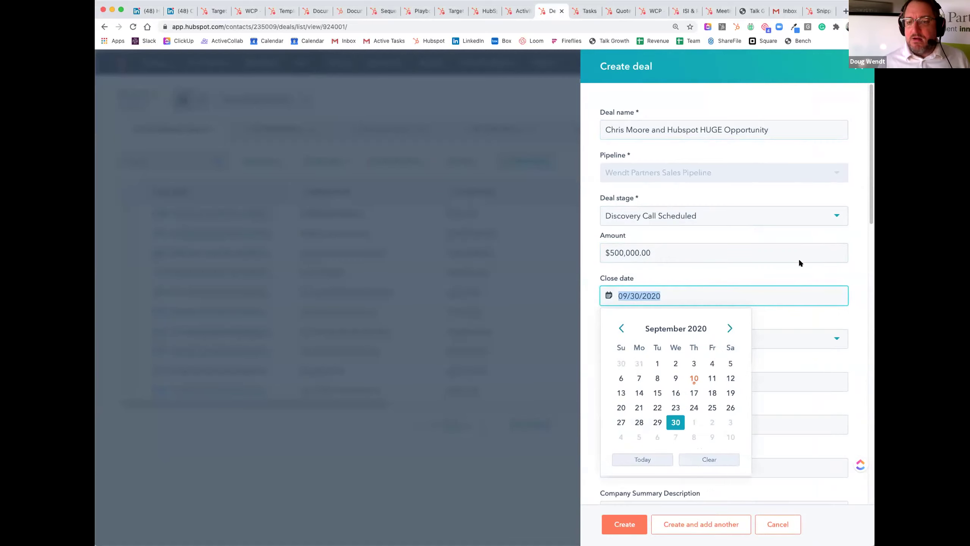
click(588, 317)
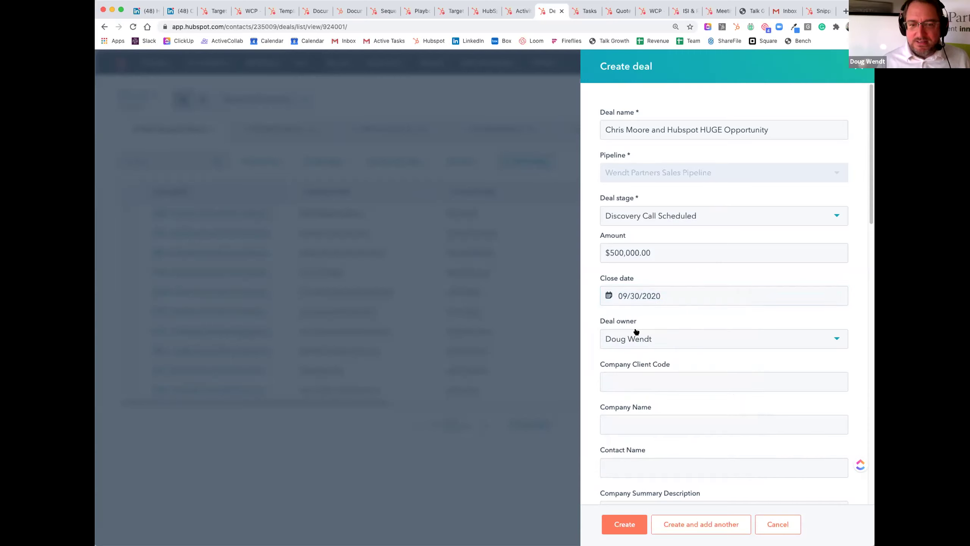
click(628, 427)
text(Hubspot)
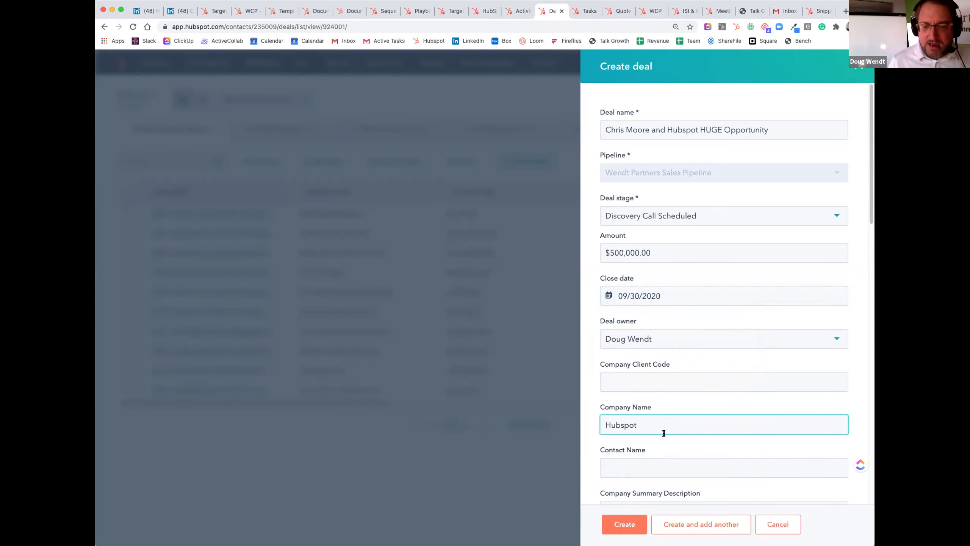
click(637, 527)
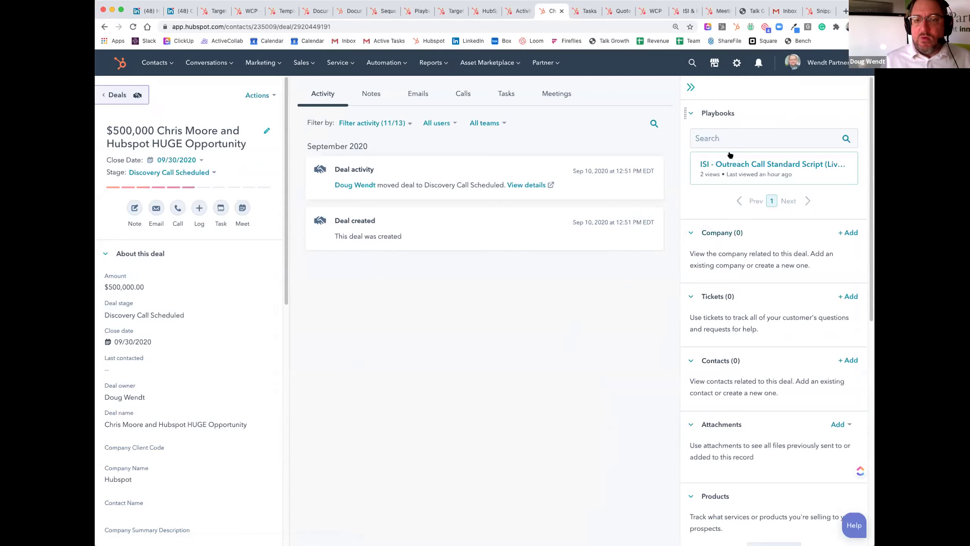
Step: Associate the searched contact with the deal and start a new quote for it
click(848, 361)
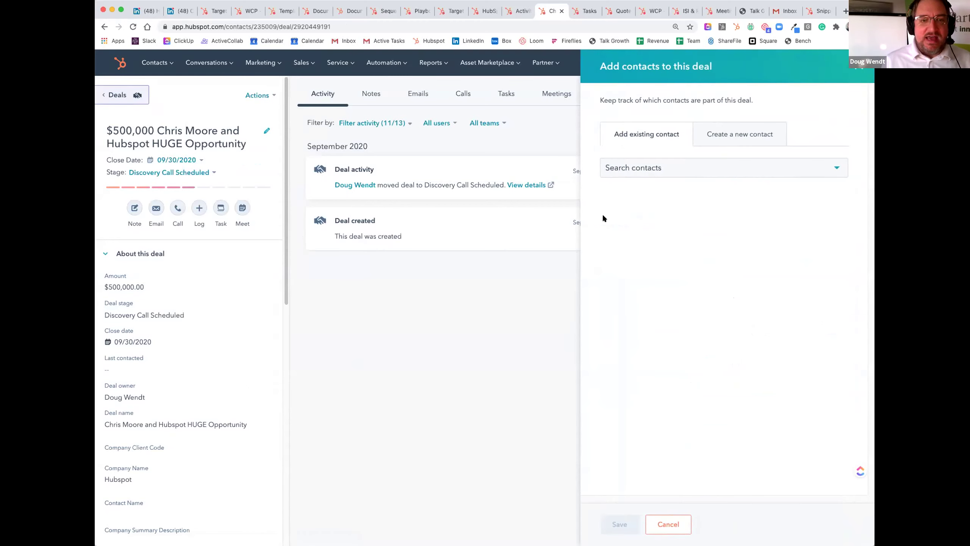
click(691, 168)
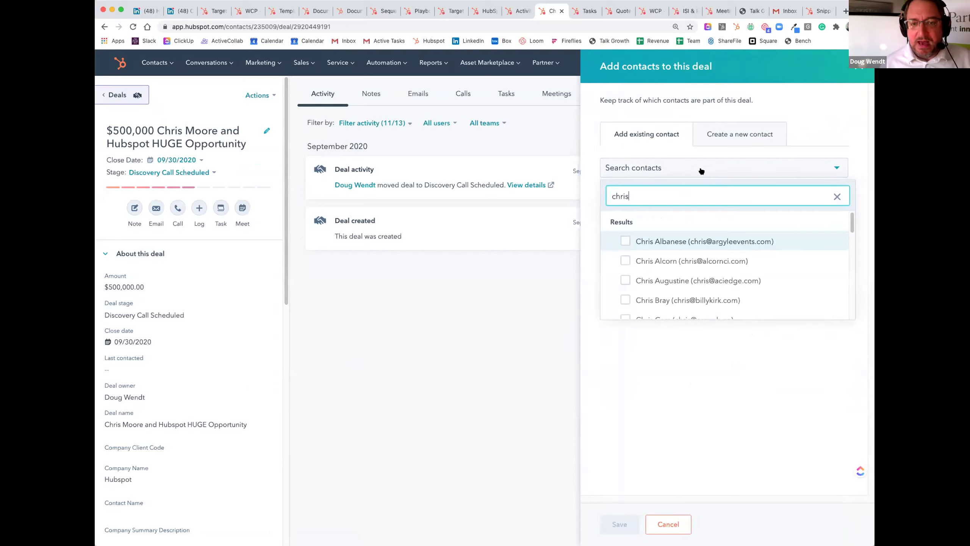
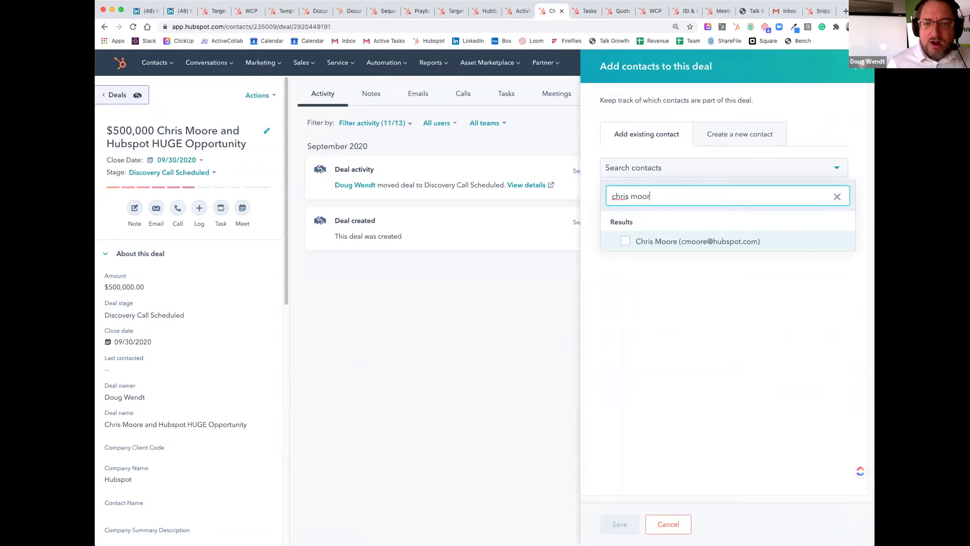
click(625, 241)
click(615, 523)
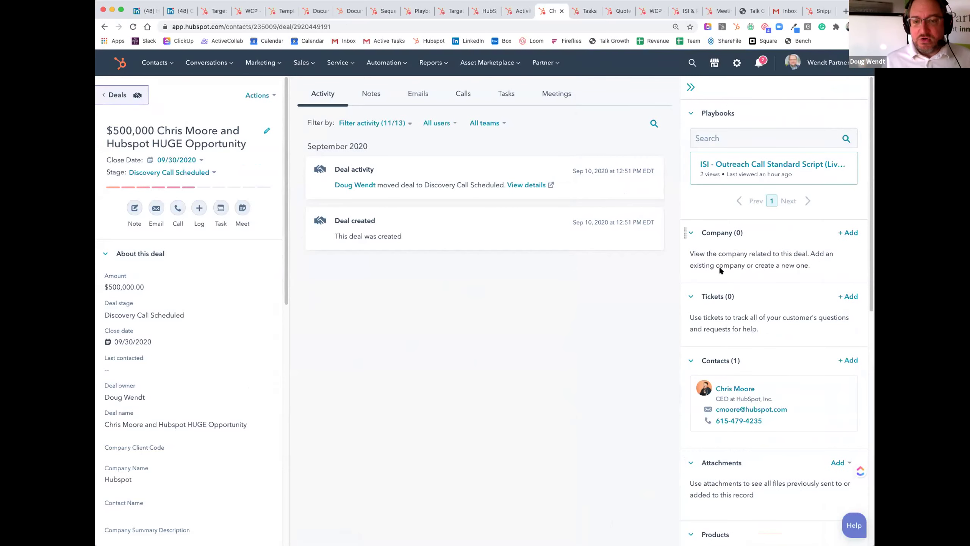
scroll(745, 383, down, 4)
click(771, 516)
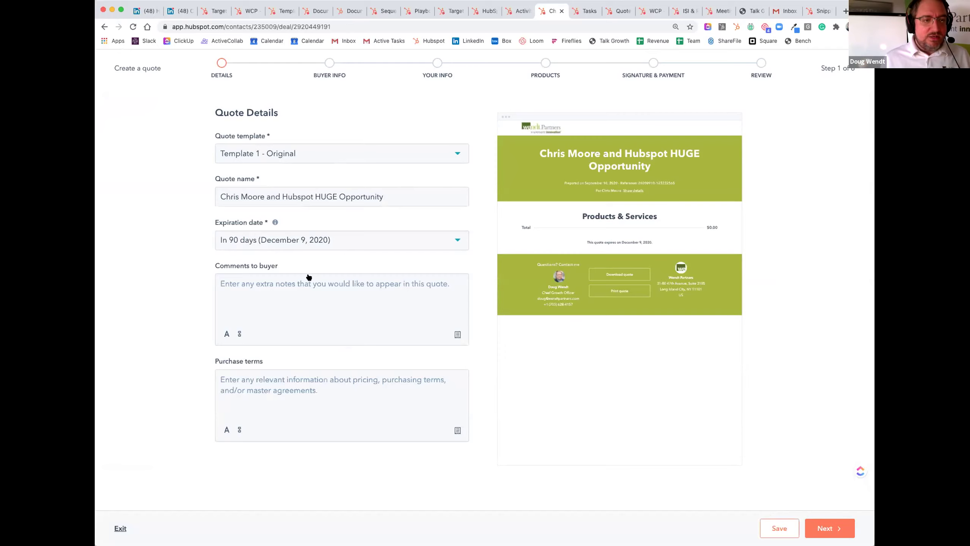
Step: Set the quote to expire in 30 days
click(307, 242)
click(302, 266)
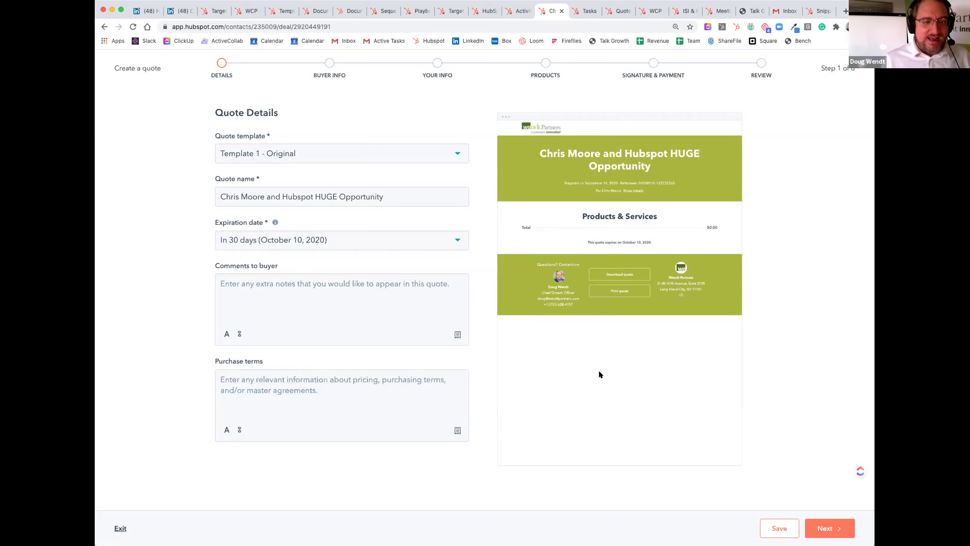
click(826, 528)
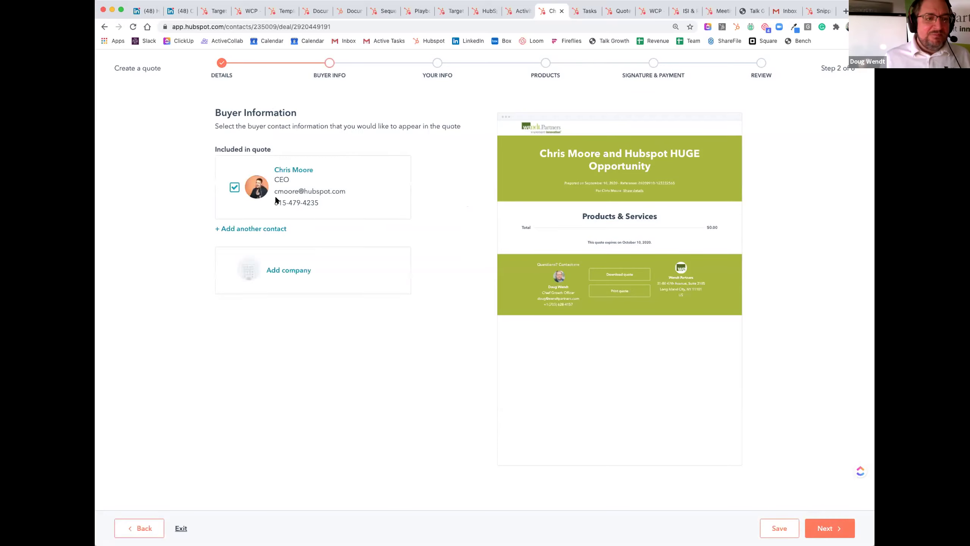
Step: Add HubSpot, Inc. as the quote's buyer company and advance past the sender details
click(296, 271)
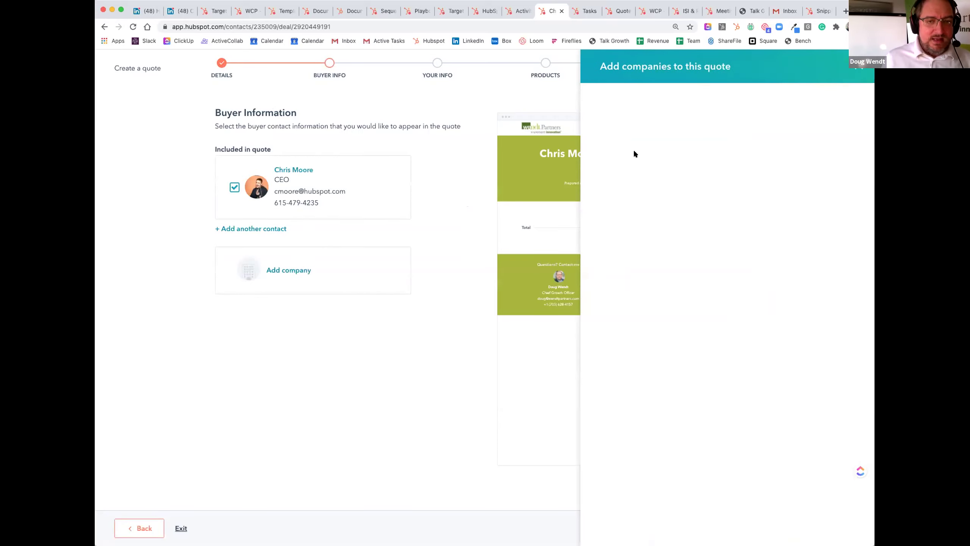
click(685, 173)
text(hubspo)
click(625, 240)
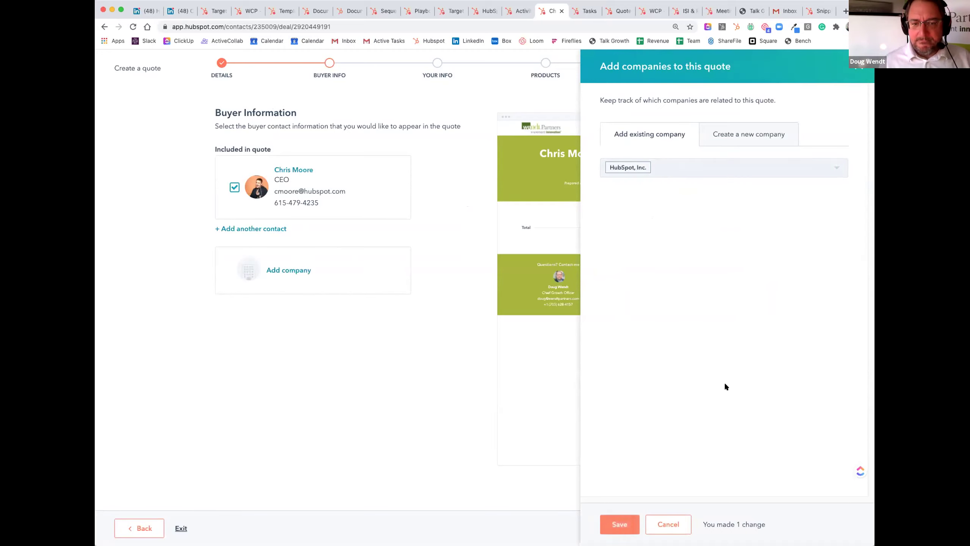
click(615, 524)
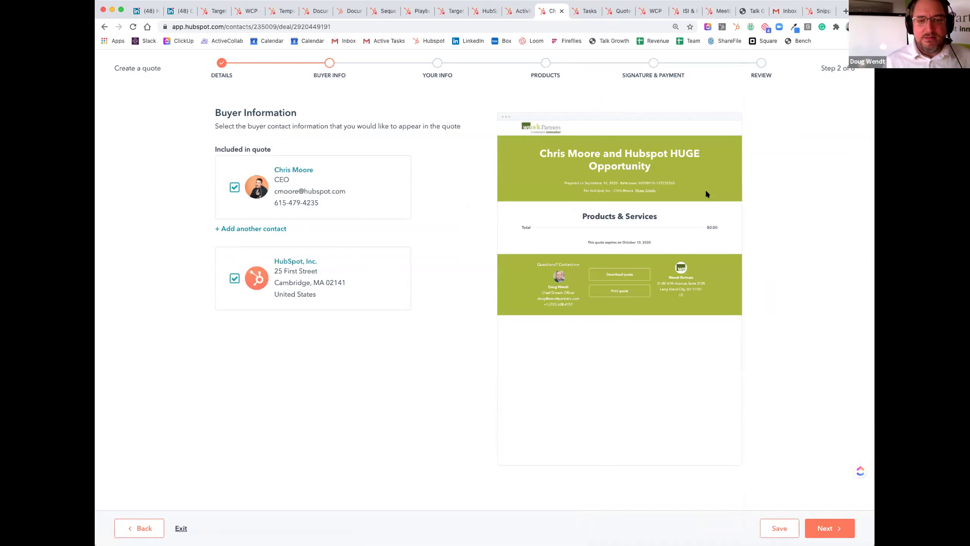
click(834, 530)
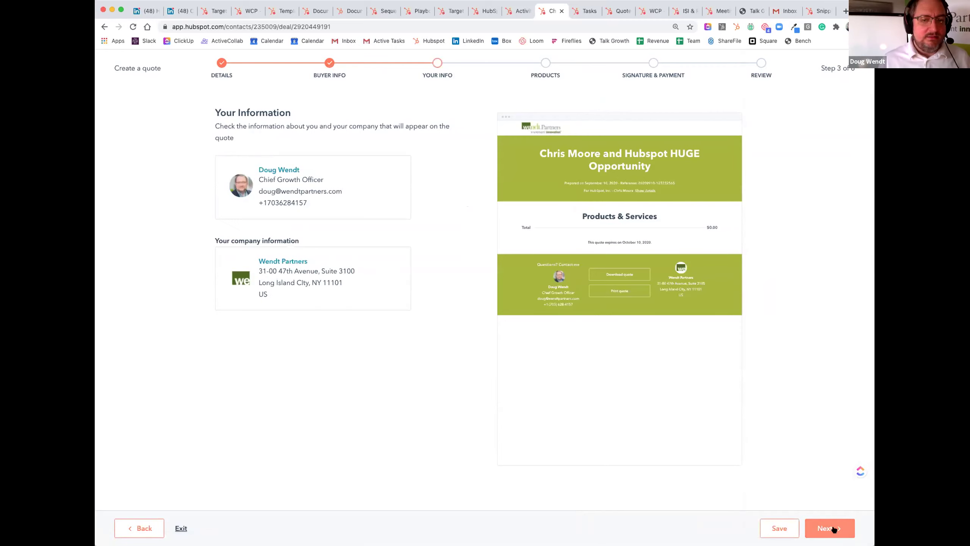
click(834, 529)
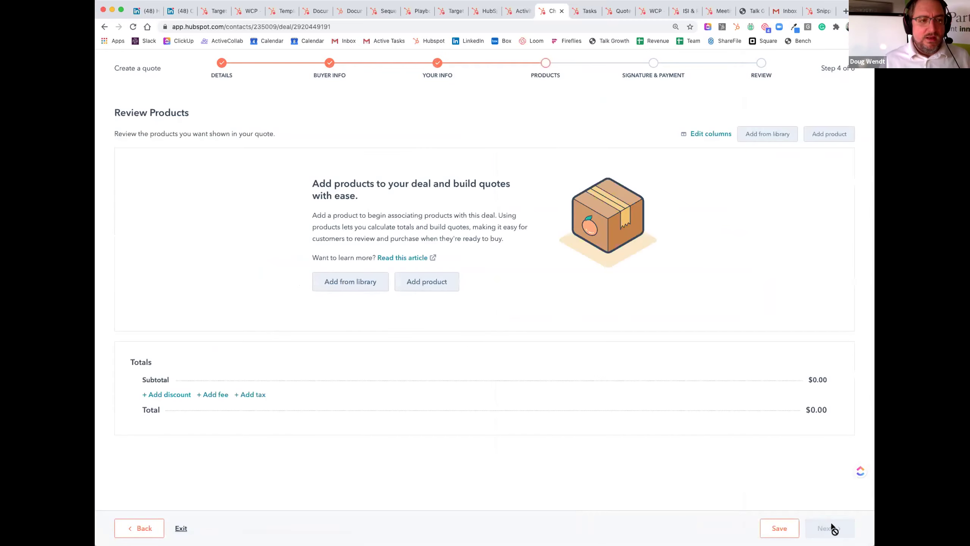
Step: Add Business Growth Playbook from the Initial Engagements library and choose electronic signature
click(363, 282)
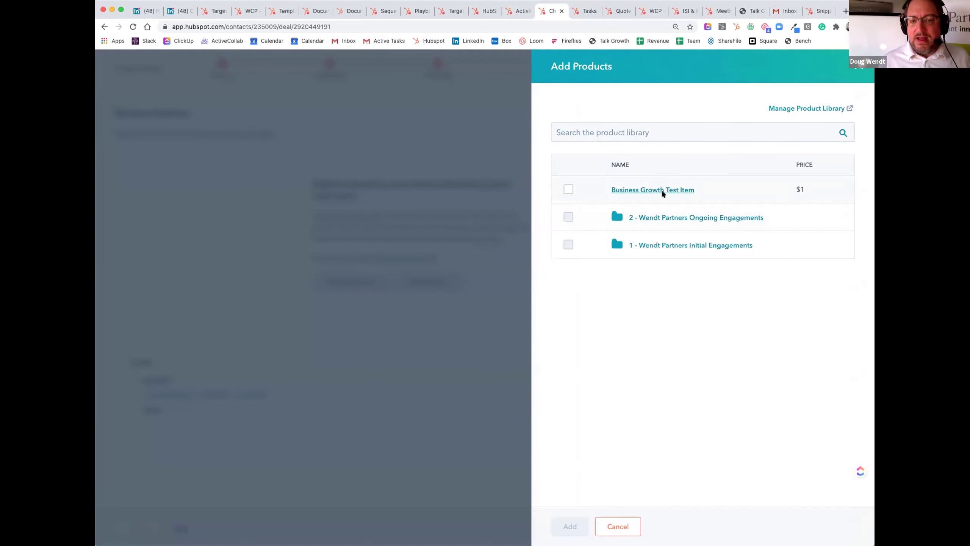
click(662, 245)
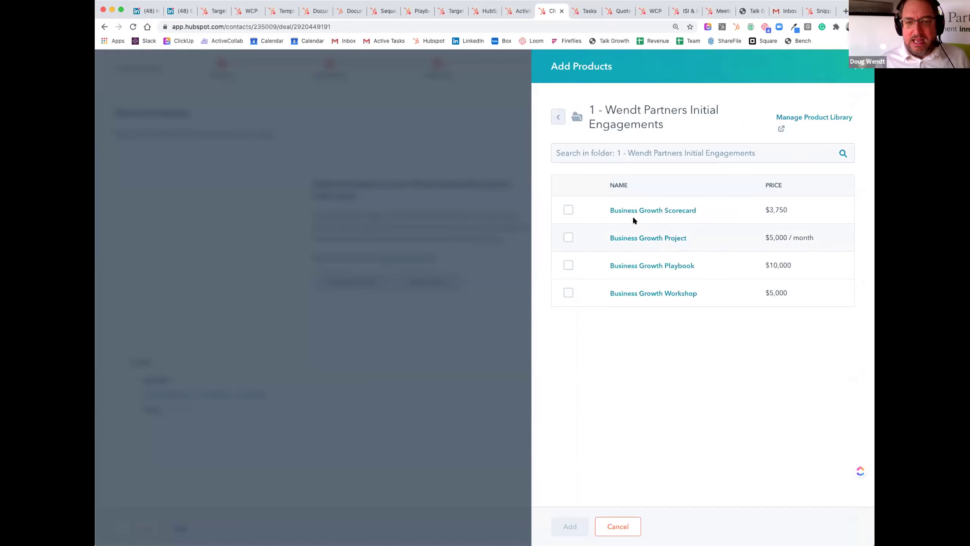
click(568, 265)
click(572, 530)
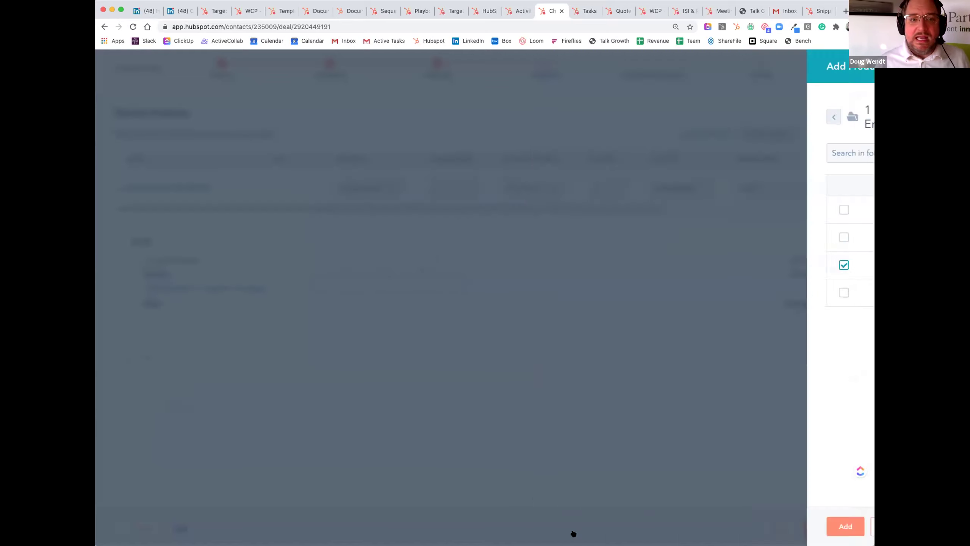
click(830, 529)
click(222, 184)
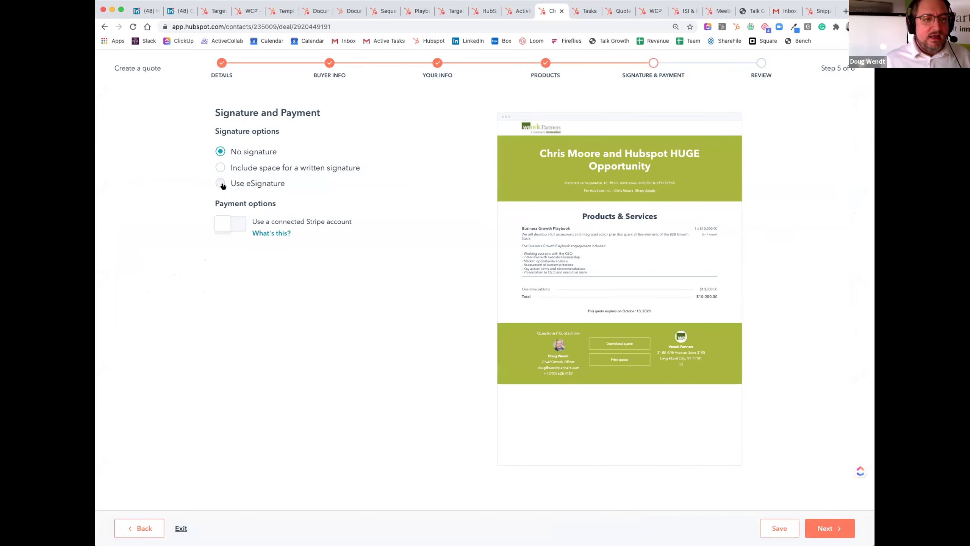
Step: Require the buyer's eSignature and add a colleague as countersigner
click(220, 222)
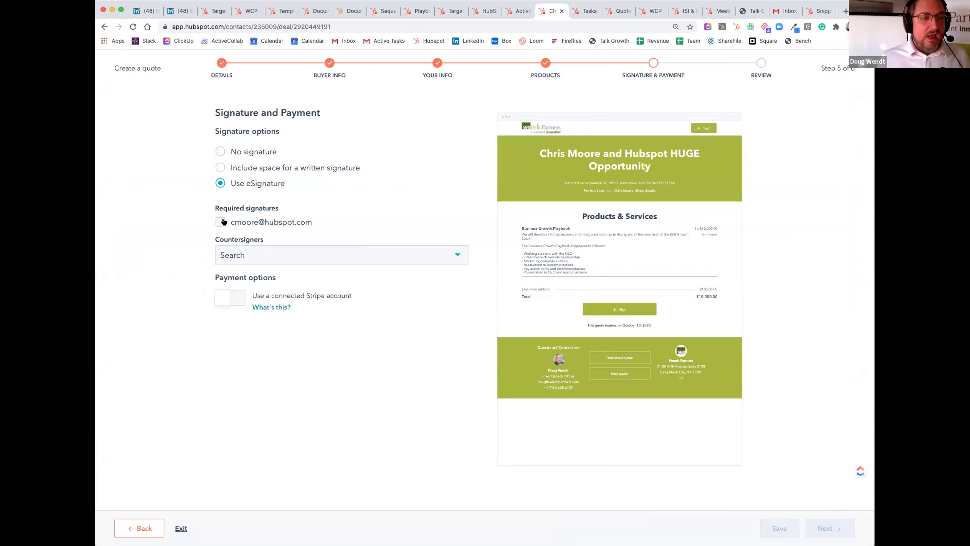
click(269, 255)
scroll(282, 342, down, 4)
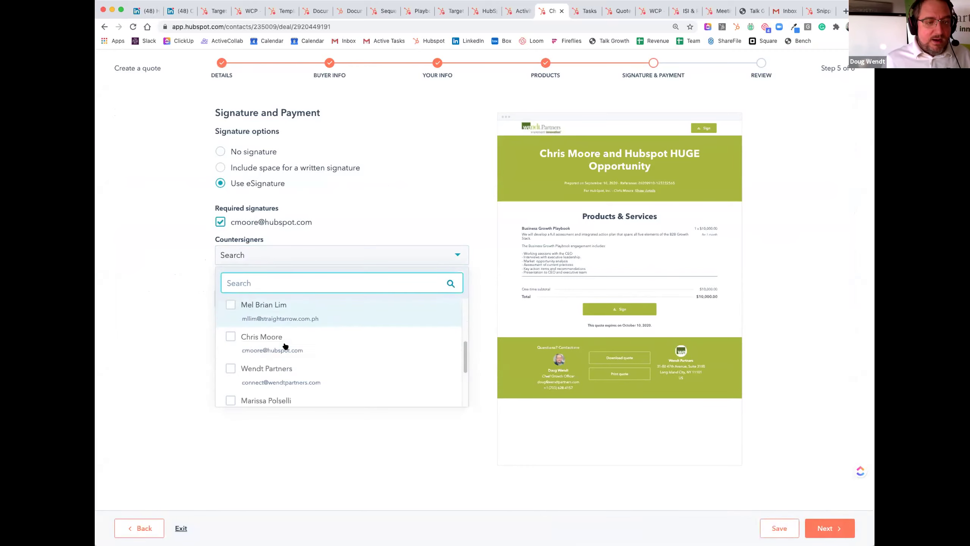
scroll(285, 346, down, 3)
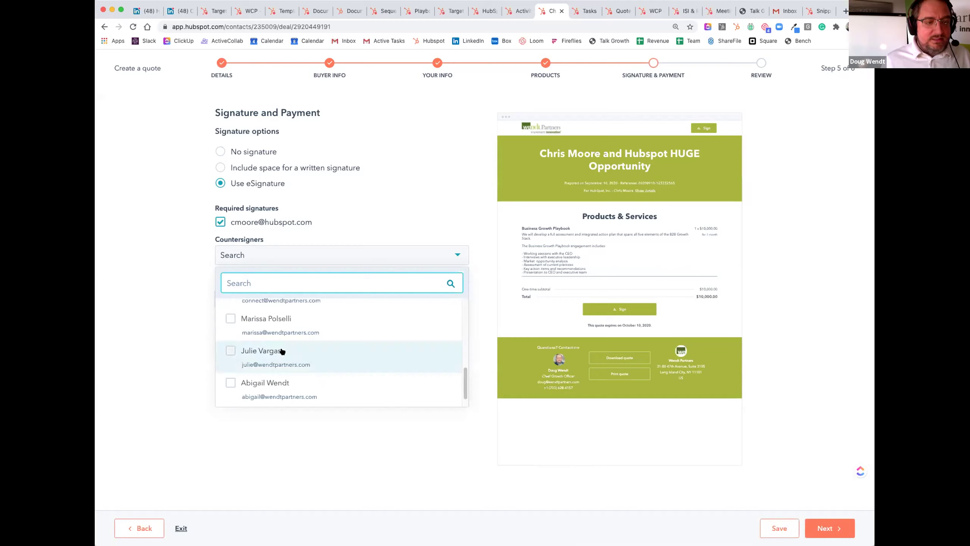
click(281, 352)
click(343, 224)
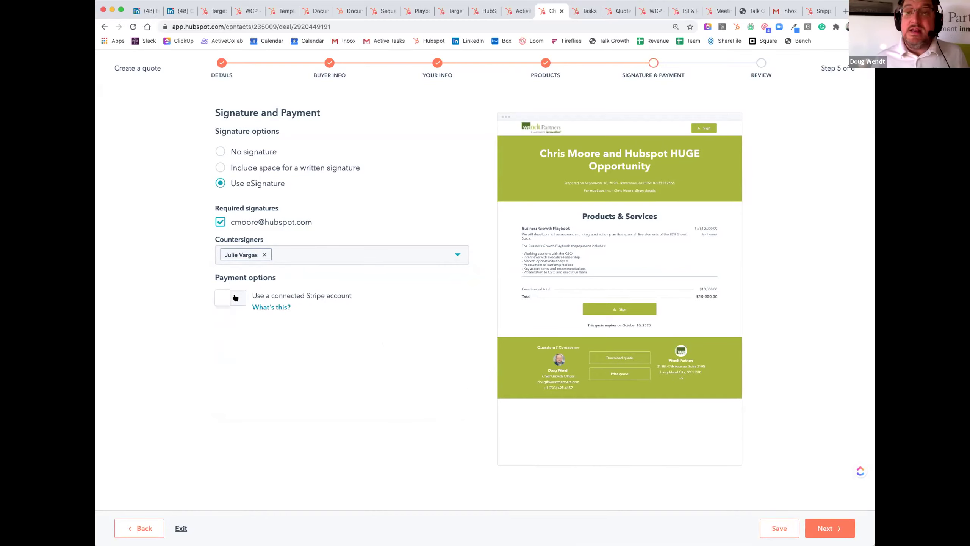
Step: Review the quote's $10,000 total and create the quote
click(826, 528)
scroll(726, 340, down, 1)
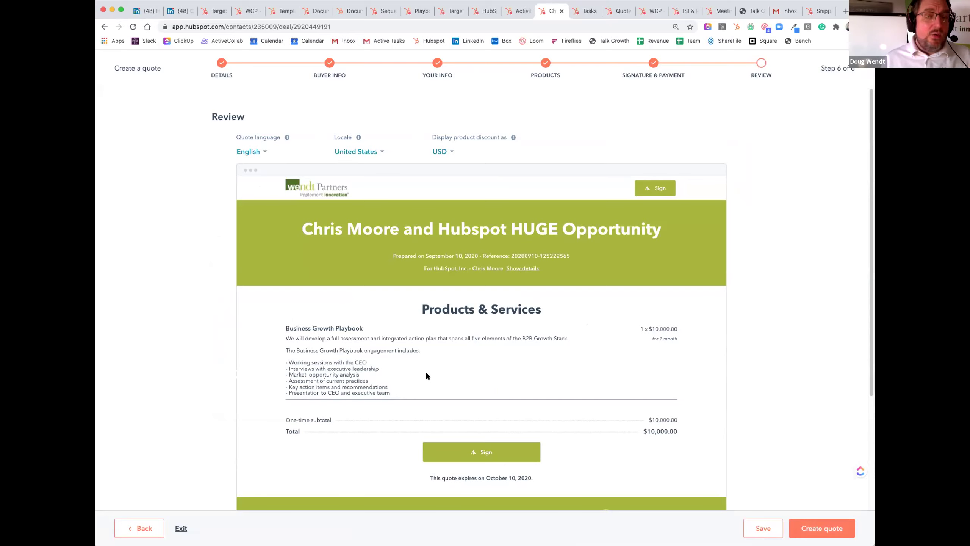
scroll(281, 340, down, 1)
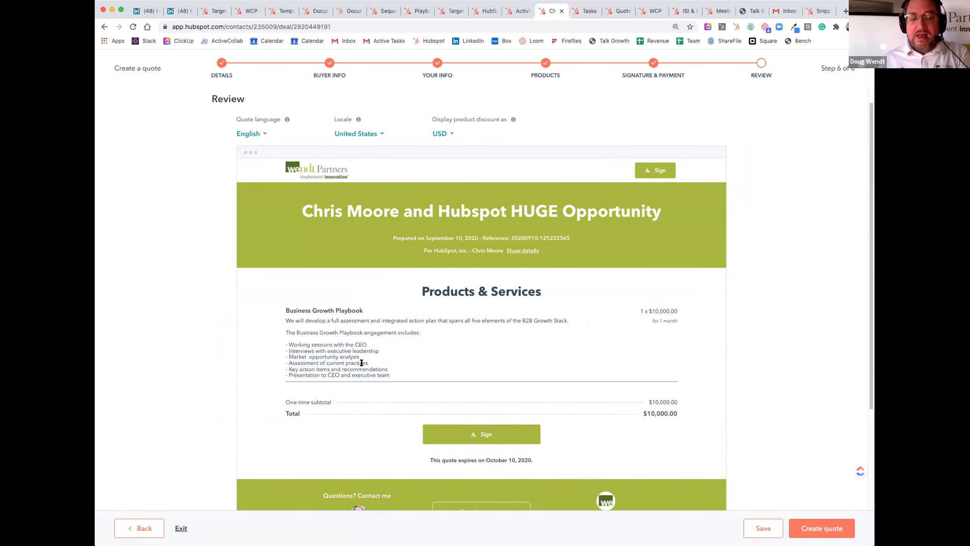
click(822, 529)
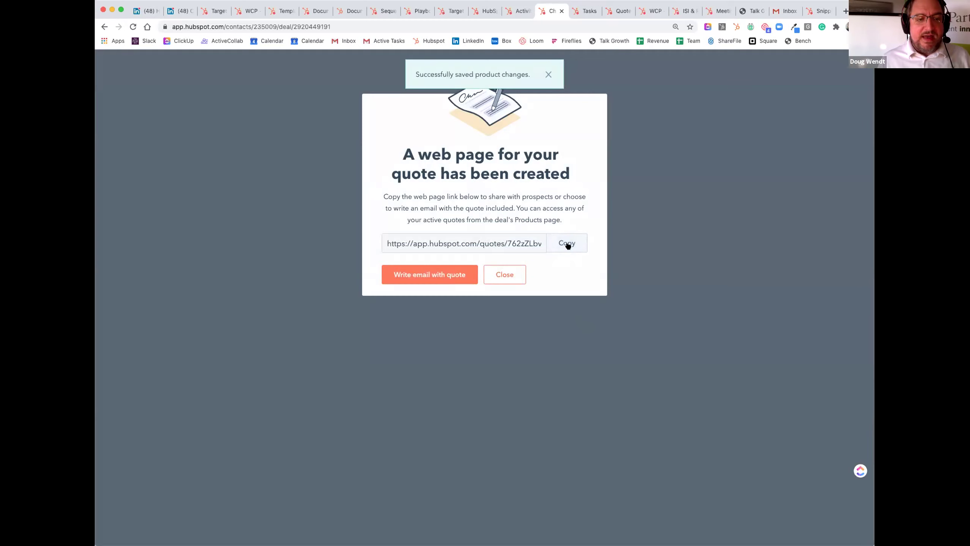
Step: Copy the quote link and load the quote web page in a new browser tab
click(566, 244)
click(843, 11)
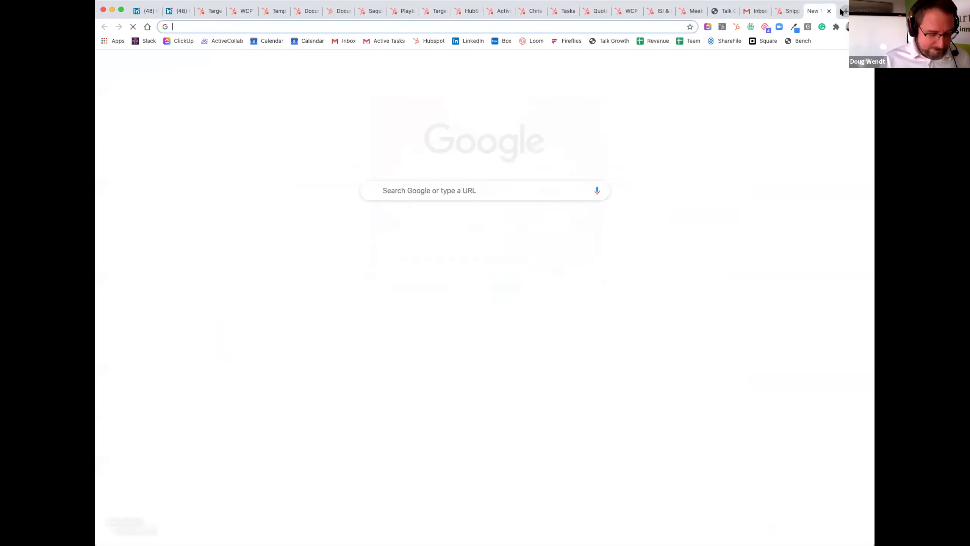
key(super+v)
key(Return)
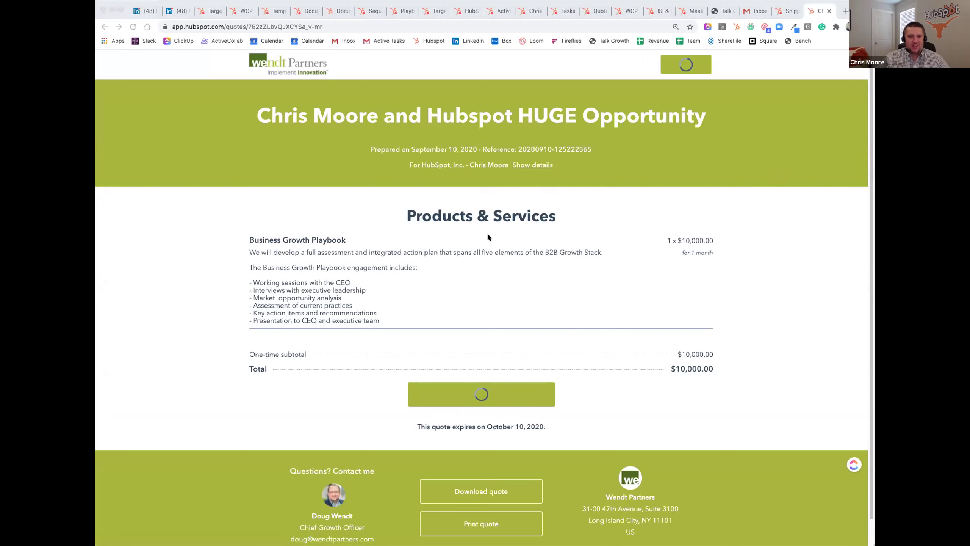
click(235, 170)
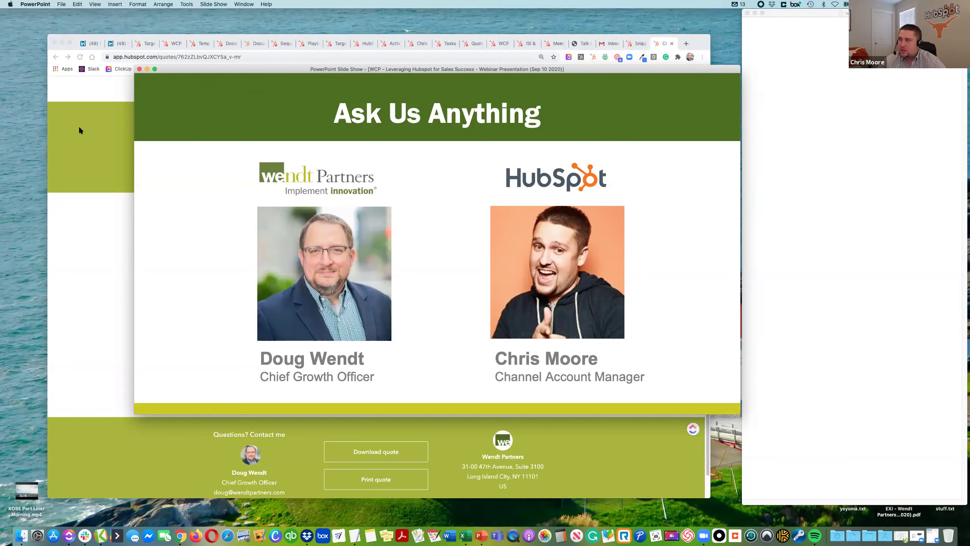
Step: Bring the webinar slideshow to the front on its Ask Us Anything slide
click(219, 167)
key(Left)
key(Right)
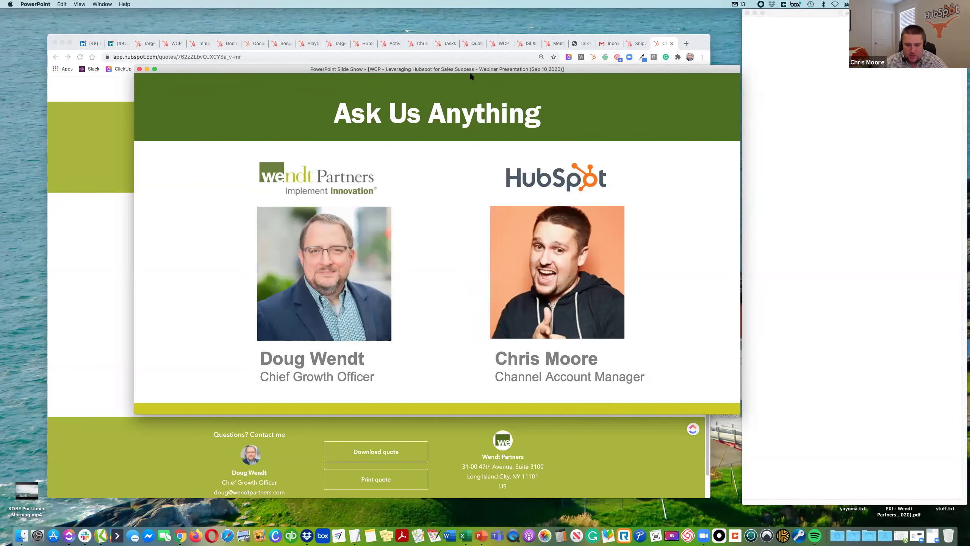